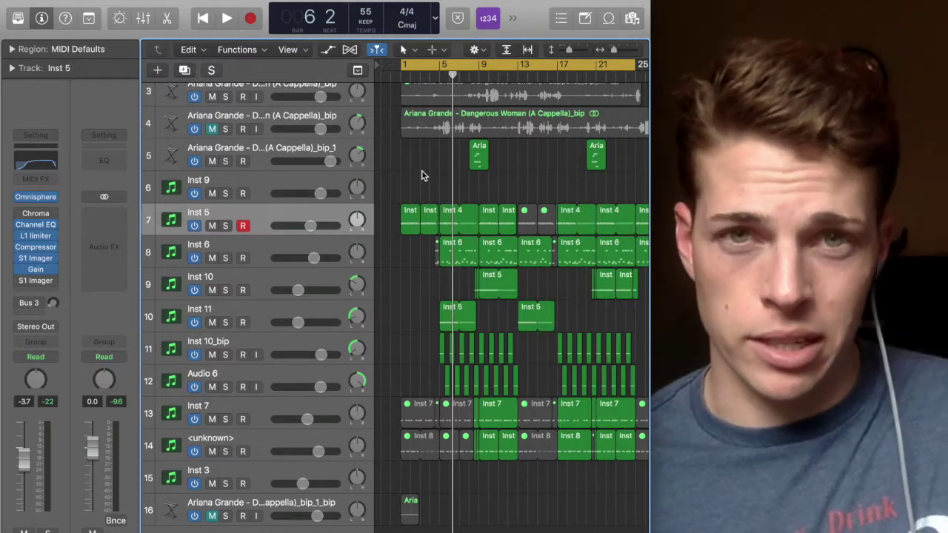
Step: Play the song from the beginning up to about bar 9 to hear the current mix
{"action": "key", "text": "Return"}
{"action": "key", "text": "space"}
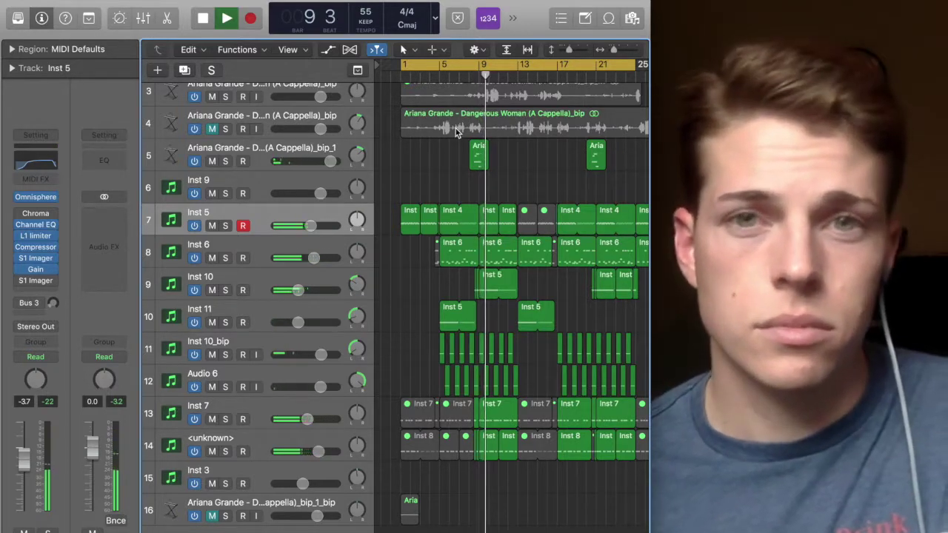
{"action": "key", "text": "space"}
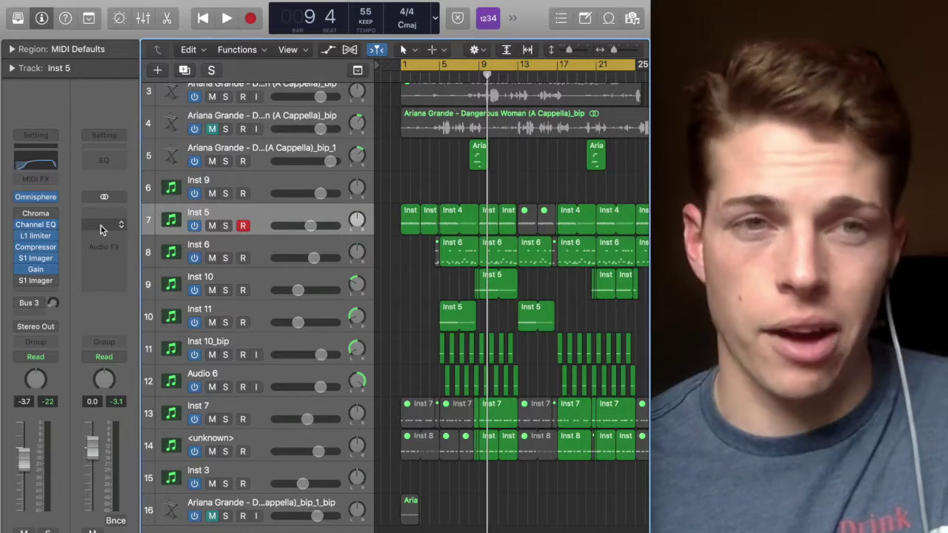
Step: Insert a Channel EQ on the Stereo Out channel and shrink its window to a 92% view
{"action": "left_click", "coordinate": [101, 226]}
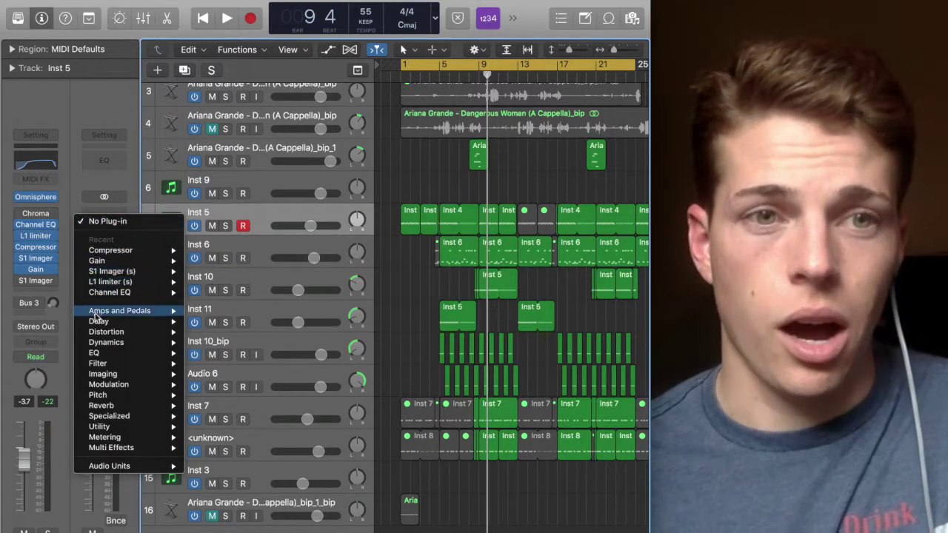
{"action": "left_click", "coordinate": [111, 295]}
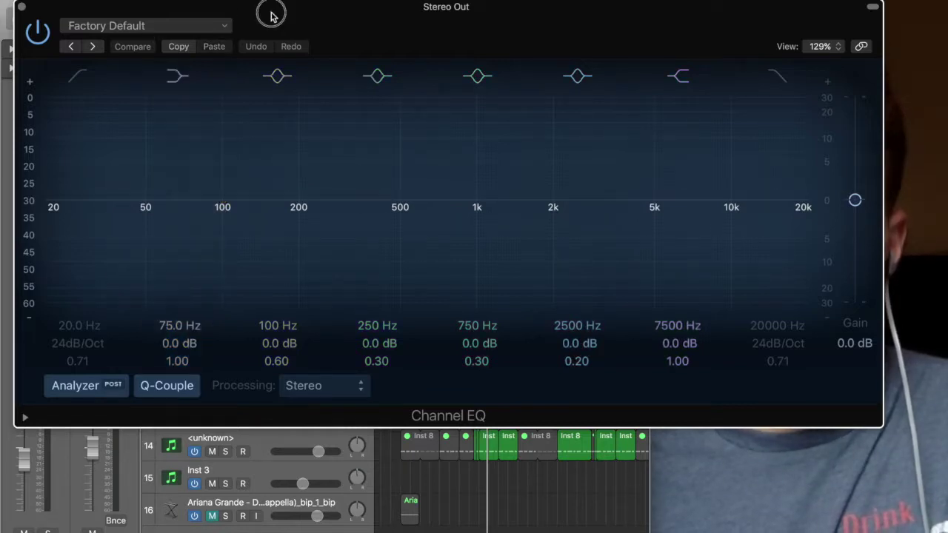
{"action": "left_click_drag", "start_coordinate": [269, 16], "coordinate": [219, 57]}
{"action": "left_click_drag", "start_coordinate": [824, 463], "coordinate": [577, 428]}
{"action": "left_click_drag", "start_coordinate": [432, 57], "coordinate": [420, 98]}
Step: Play a short passage to watch the Stereo Out frequency spectrum in the Channel EQ, and close the plug-in window
{"action": "key", "text": "space"}
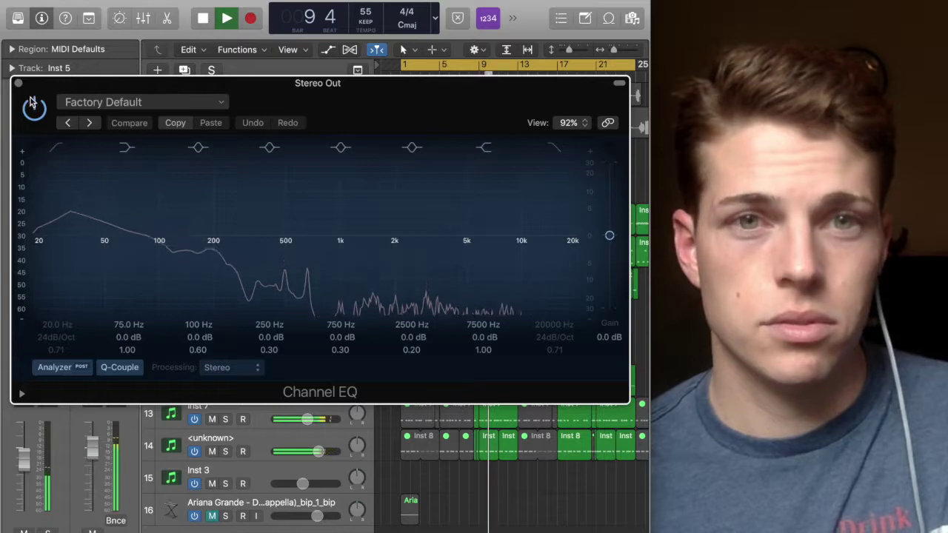
{"action": "key", "text": "space"}
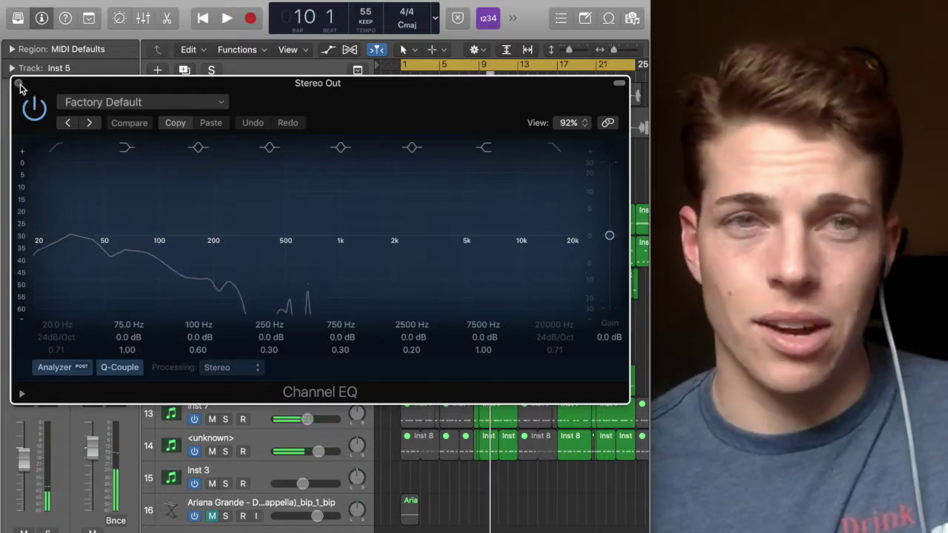
{"action": "left_click", "coordinate": [19, 84]}
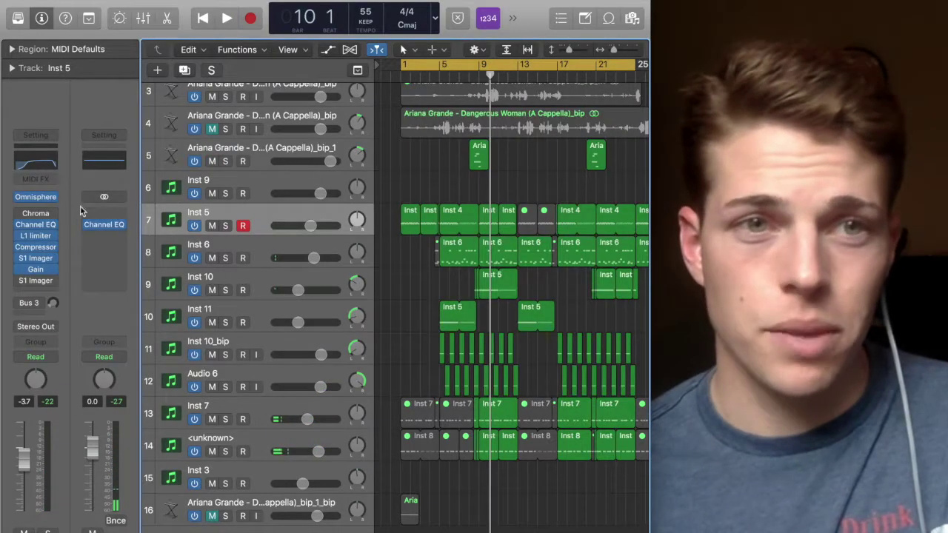
Step: Reopen the Stereo Out Channel EQ, shift the low shelf band to 76 Hz, and close the plug-in window
{"action": "left_click", "coordinate": [104, 224]}
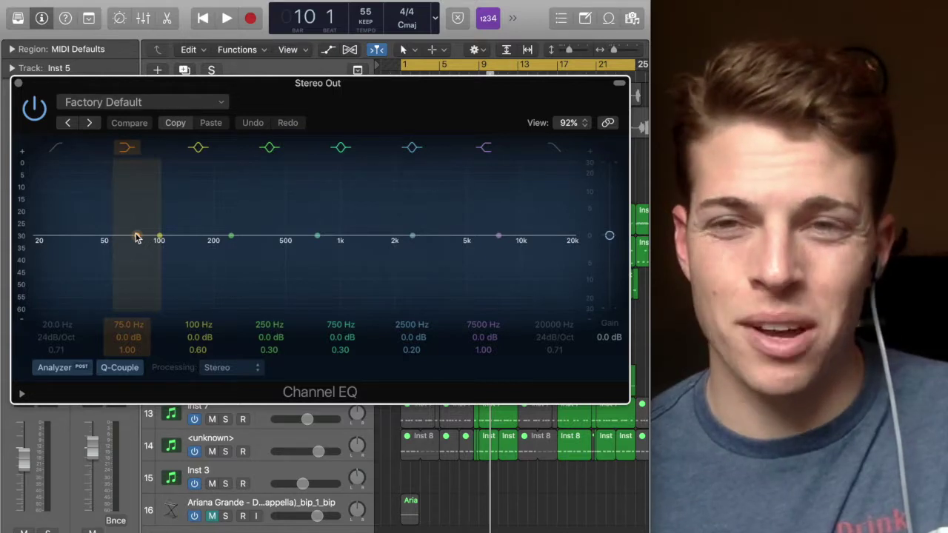
{"action": "left_click_drag", "start_coordinate": [135, 237], "coordinate": [136, 237]}
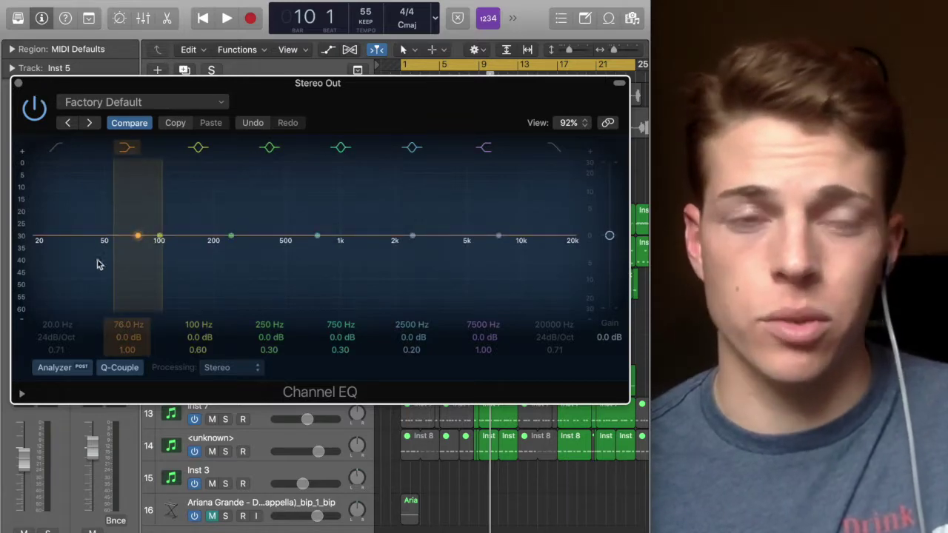
{"action": "left_click", "coordinate": [29, 109]}
{"action": "left_click", "coordinate": [18, 85]}
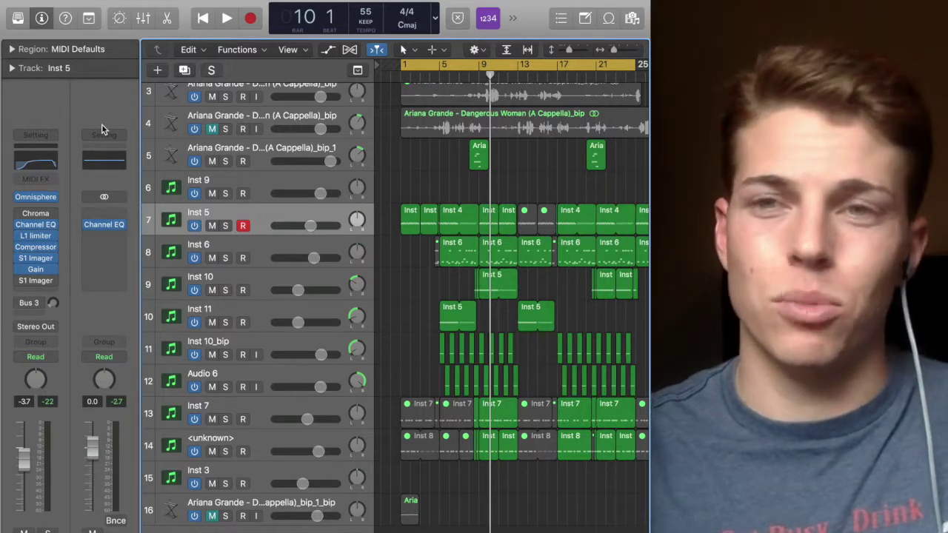
Step: Insert a Compressor below the Channel EQ on the Stereo Out and fit its window at a 94% view
{"action": "mouse_move", "coordinate": [117, 223]}
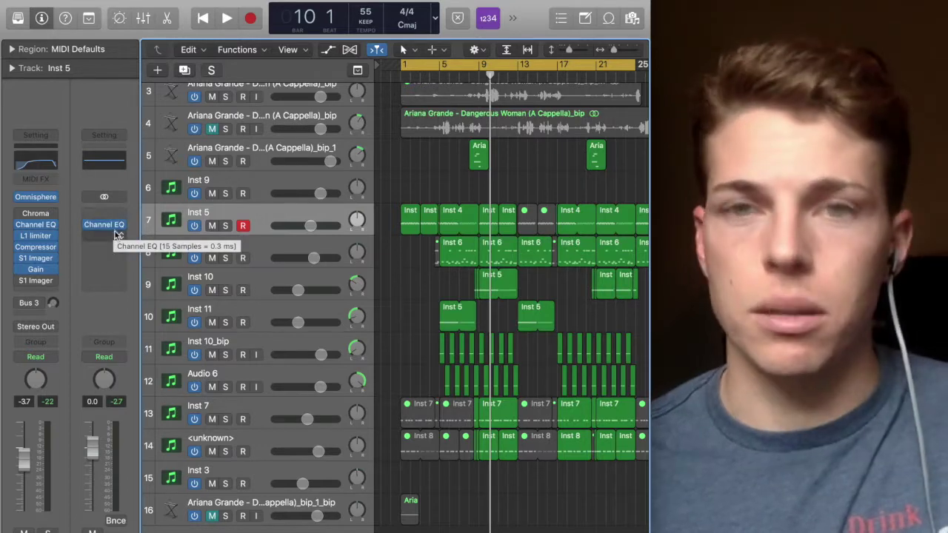
{"action": "left_click", "coordinate": [97, 235]}
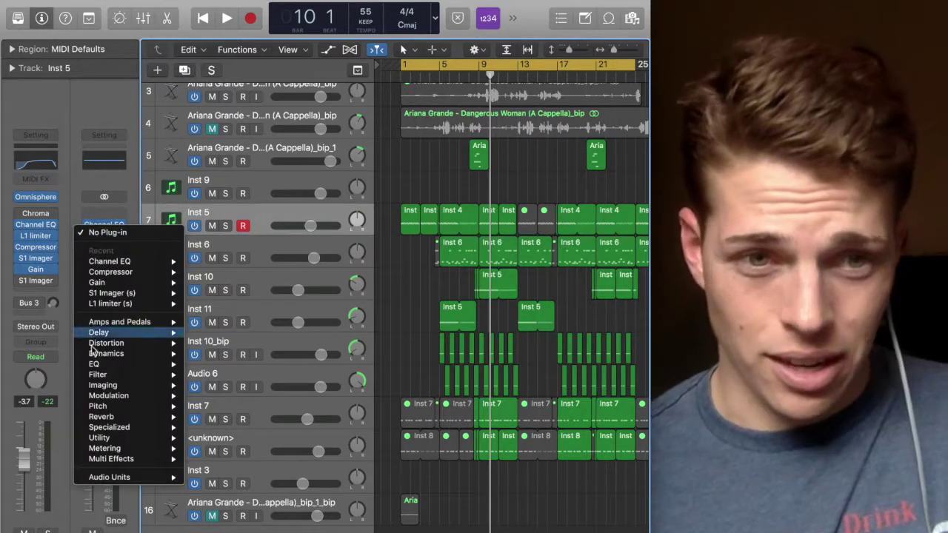
{"action": "mouse_move", "coordinate": [104, 477]}
{"action": "mouse_move", "coordinate": [222, 530]}
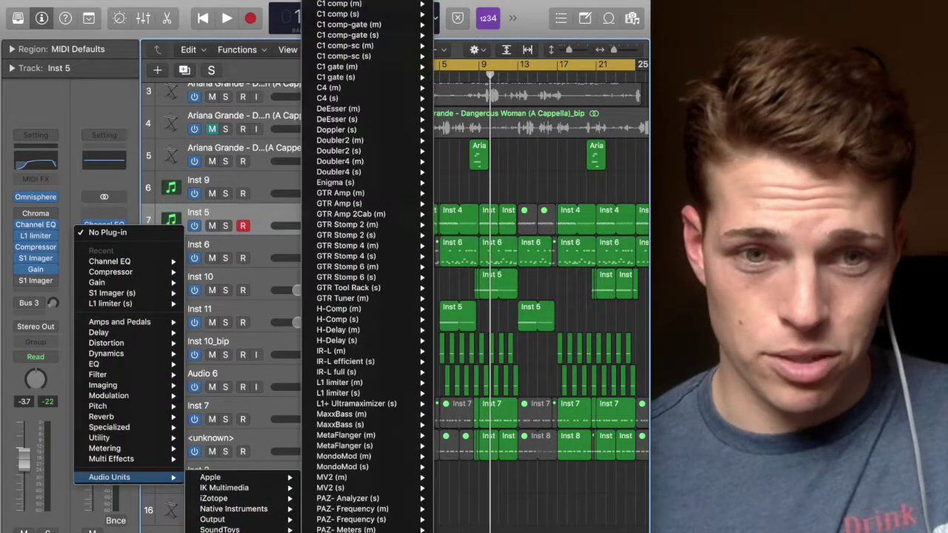
{"action": "mouse_move", "coordinate": [107, 354]}
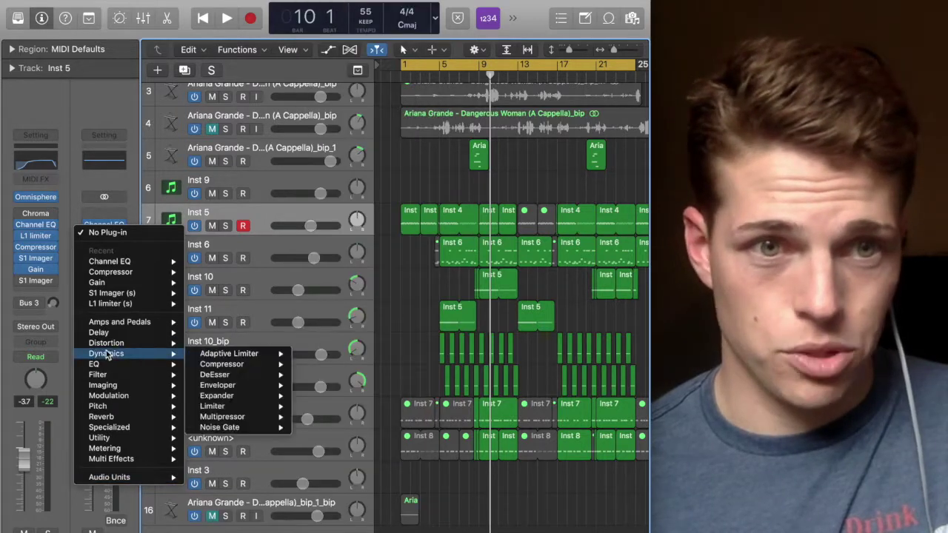
{"action": "left_click", "coordinate": [232, 368]}
{"action": "left_click_drag", "start_coordinate": [260, 20], "coordinate": [244, 4]}
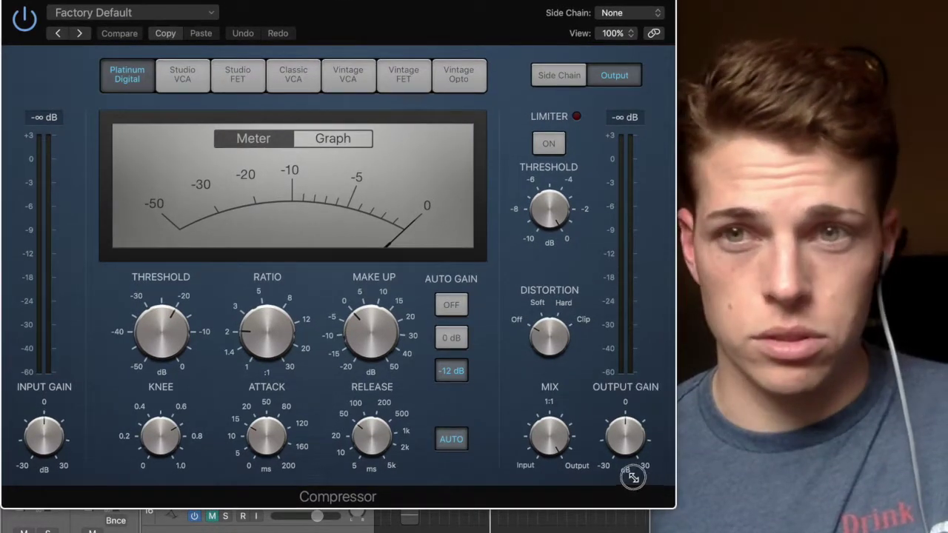
{"action": "left_click_drag", "start_coordinate": [634, 478], "coordinate": [592, 449]}
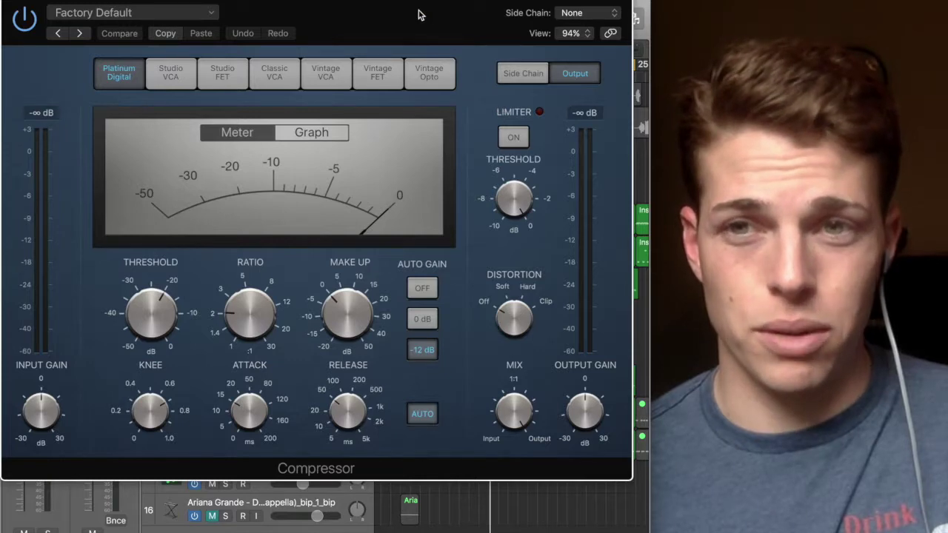
{"action": "left_click_drag", "start_coordinate": [420, 13], "coordinate": [459, 140]}
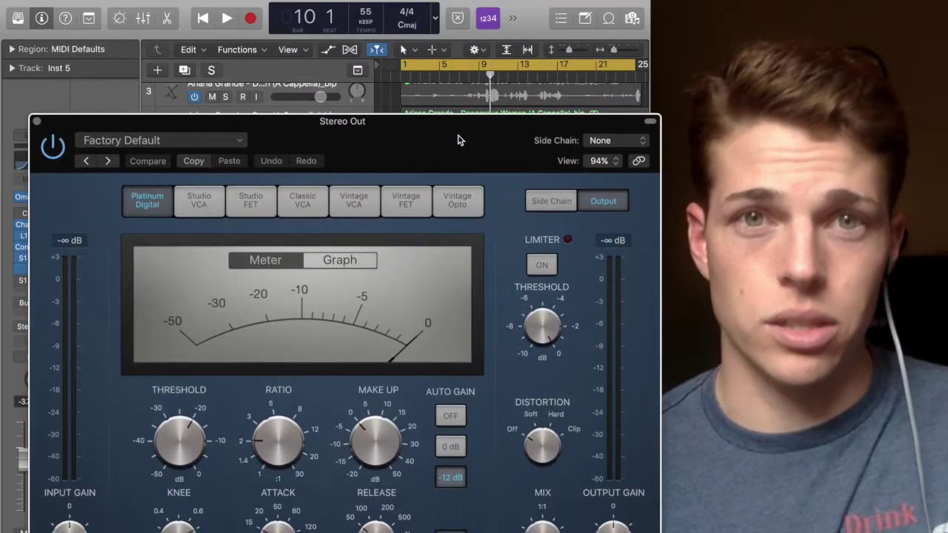
Step: Play the mix from bar 7 to watch the gain reduction on the Stereo Out Compressor
{"action": "left_click", "coordinate": [460, 76]}
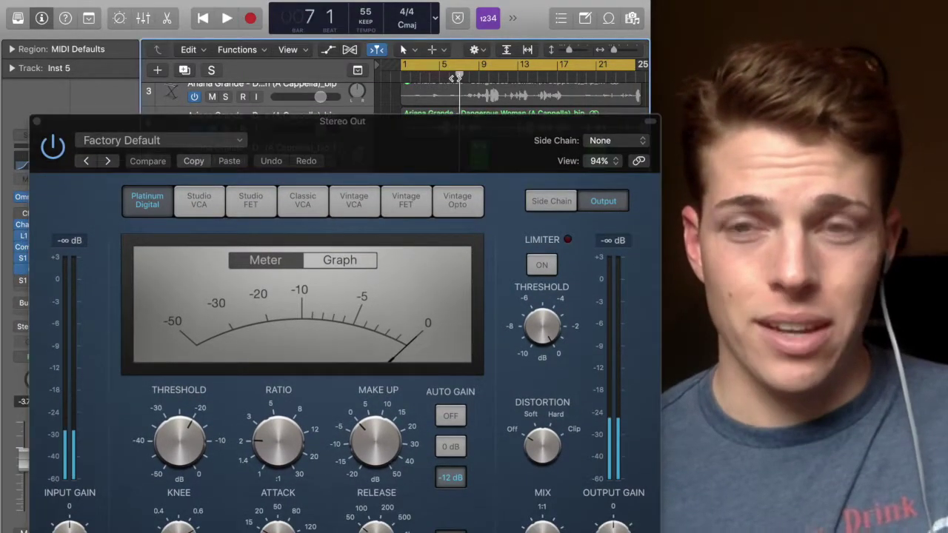
{"action": "key", "text": "space"}
{"action": "left_click_drag", "start_coordinate": [432, 120], "coordinate": [406, 51]}
{"action": "mouse_move", "coordinate": [225, 320]}
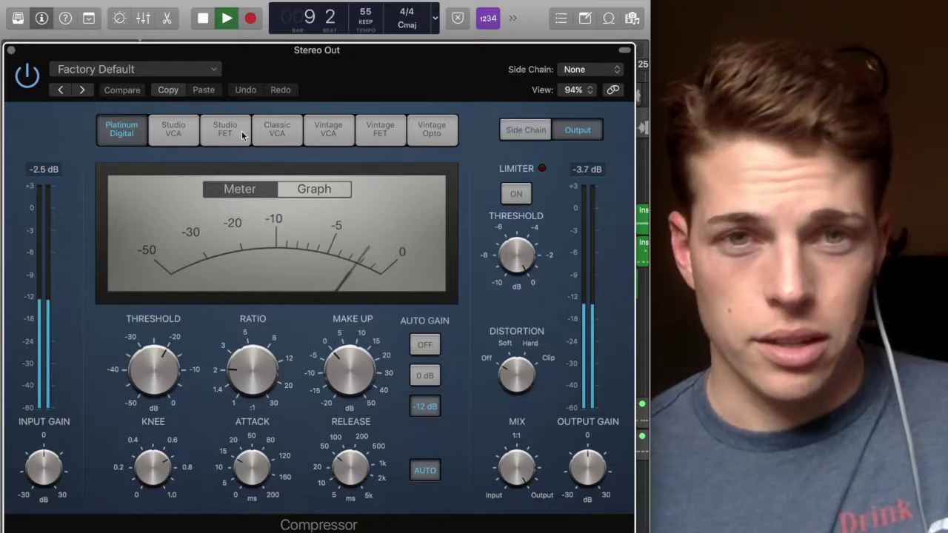
{"action": "key", "text": "space"}
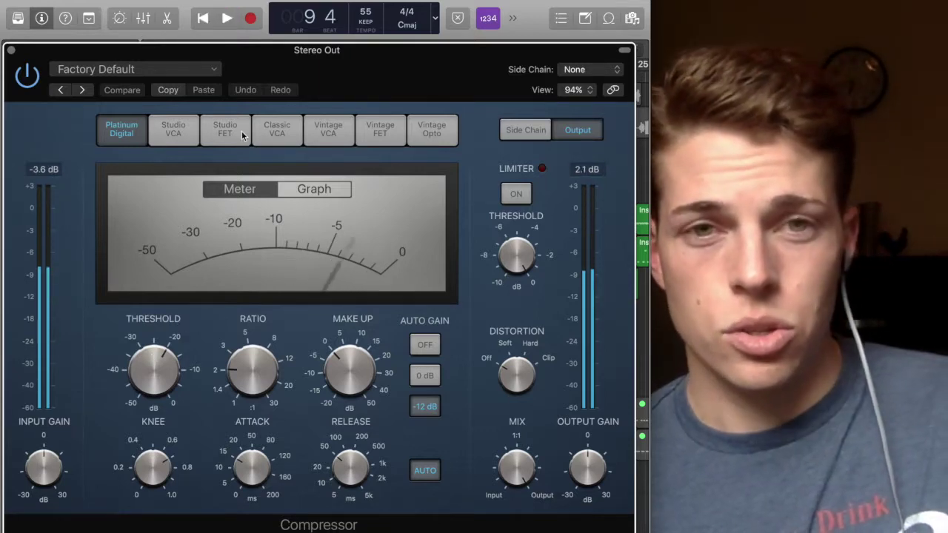
Step: Replay the mix from around bar 8 to check the Compressor's meters, and close the plug-in window
{"action": "left_click_drag", "start_coordinate": [309, 74], "coordinate": [345, 161]}
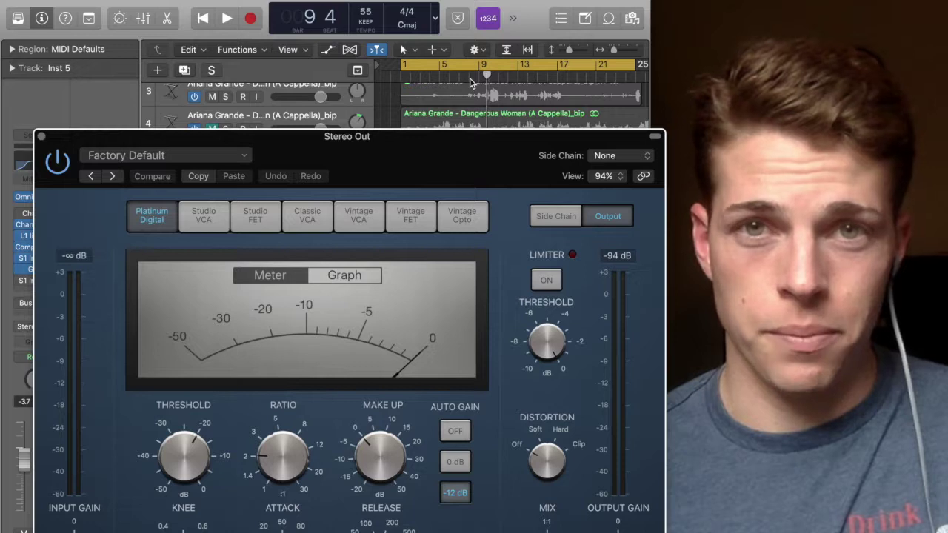
{"action": "left_click", "coordinate": [470, 78]}
{"action": "key", "text": "space"}
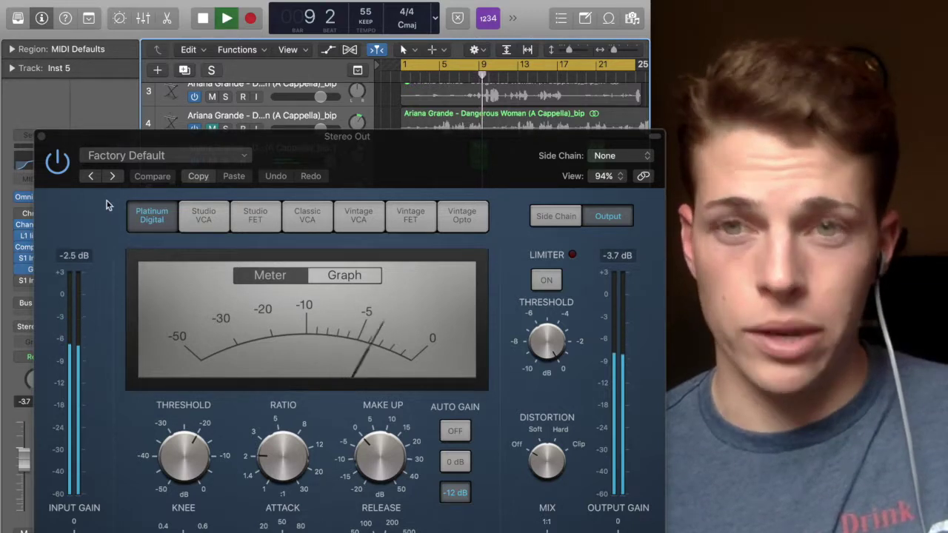
{"action": "key", "text": "space"}
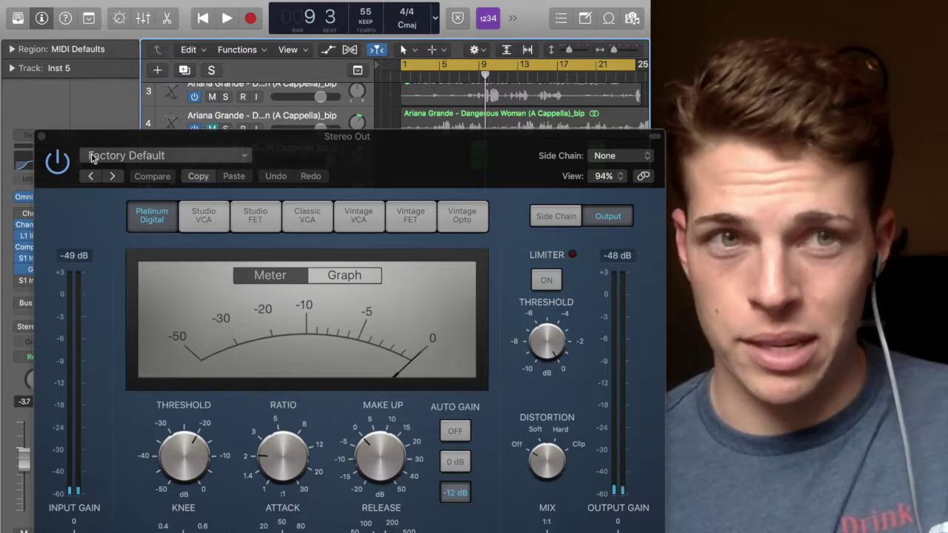
{"action": "left_click", "coordinate": [42, 136]}
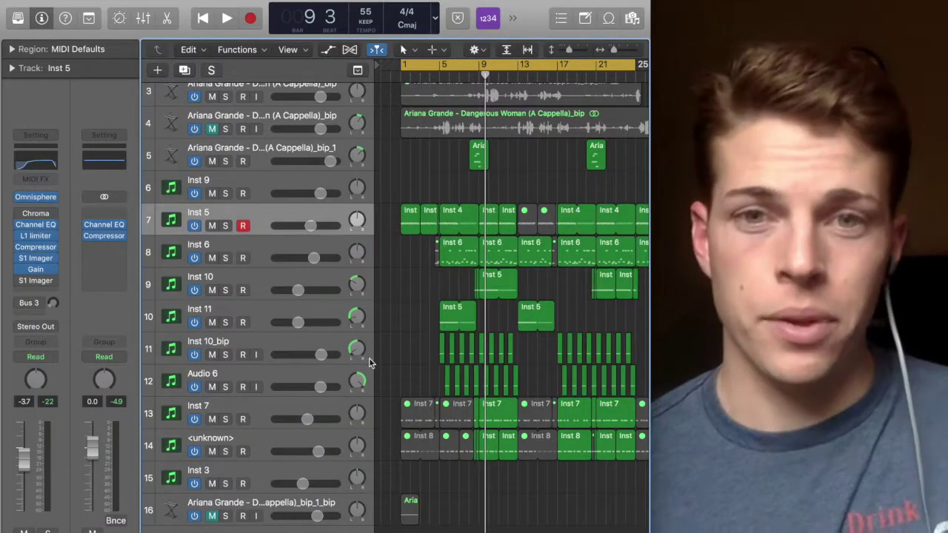
Step: Solo track 14 to hear it from bar 9, lower its volume slightly, and turn the solo off
{"action": "left_click", "coordinate": [226, 452]}
{"action": "key", "text": "Return"}
{"action": "key", "text": "space"}
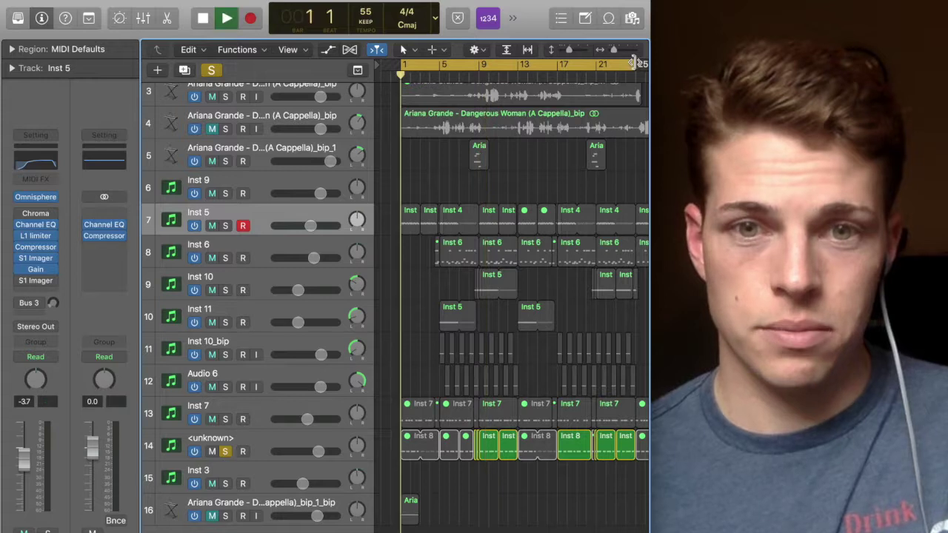
{"action": "left_click", "coordinate": [482, 71]}
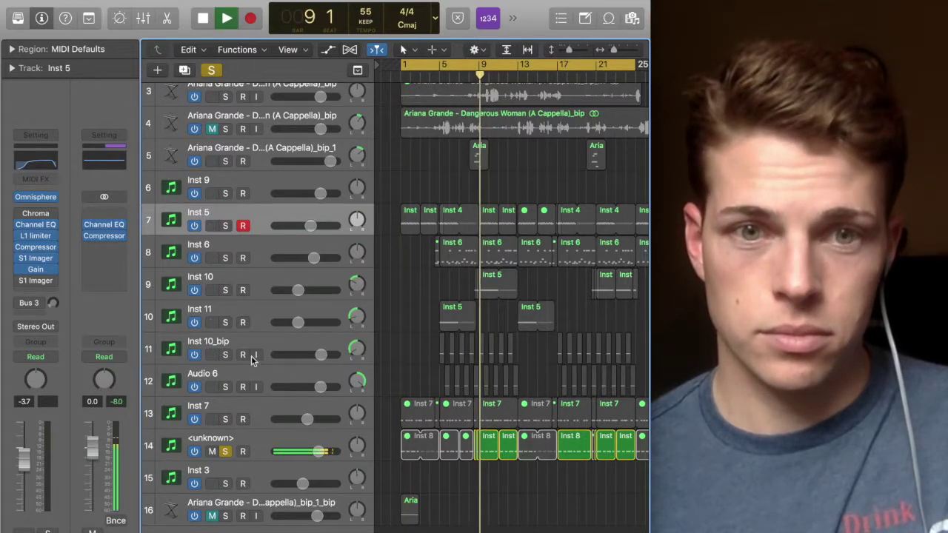
{"action": "left_click", "coordinate": [318, 452]}
{"action": "left_click_drag", "start_coordinate": [319, 452], "coordinate": [310, 452]}
{"action": "left_click", "coordinate": [227, 452]}
{"action": "key", "text": "space"}
Step: Reopen the Stereo Out Compressor and set its threshold to -14.0 dB while the mix plays
{"action": "left_click_drag", "start_coordinate": [96, 230], "coordinate": [101, 241]}
{"action": "left_click", "coordinate": [101, 237]}
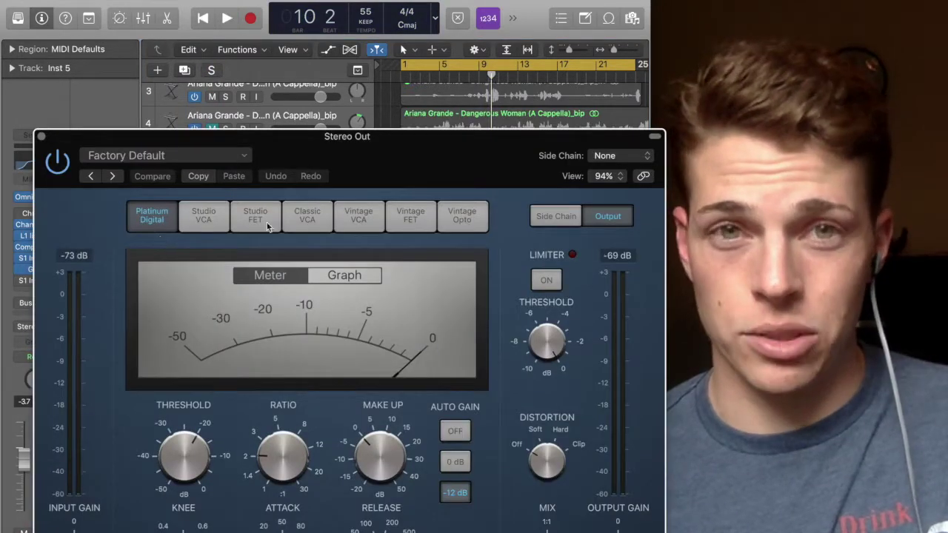
{"action": "left_click_drag", "start_coordinate": [343, 159], "coordinate": [366, 193]}
{"action": "key", "text": "space"}
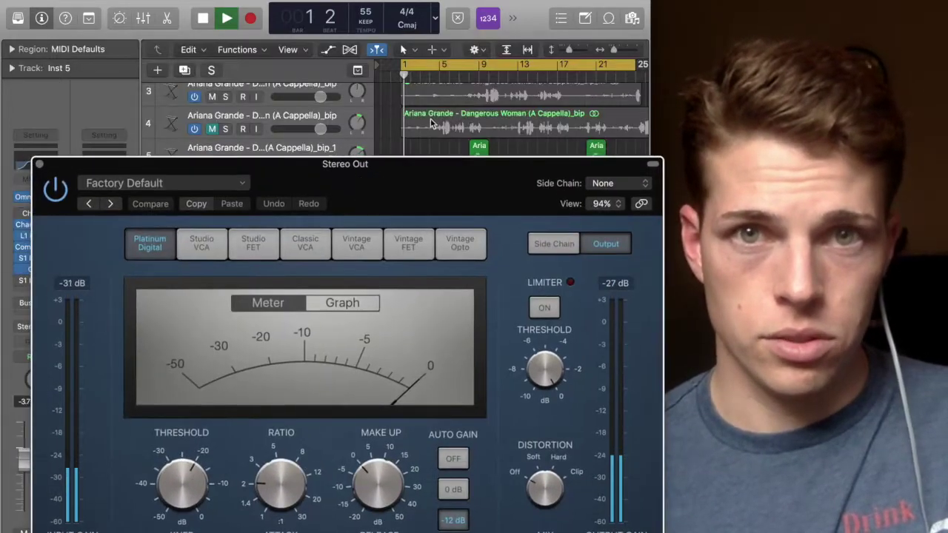
{"action": "left_click_drag", "start_coordinate": [431, 185], "coordinate": [412, 89]}
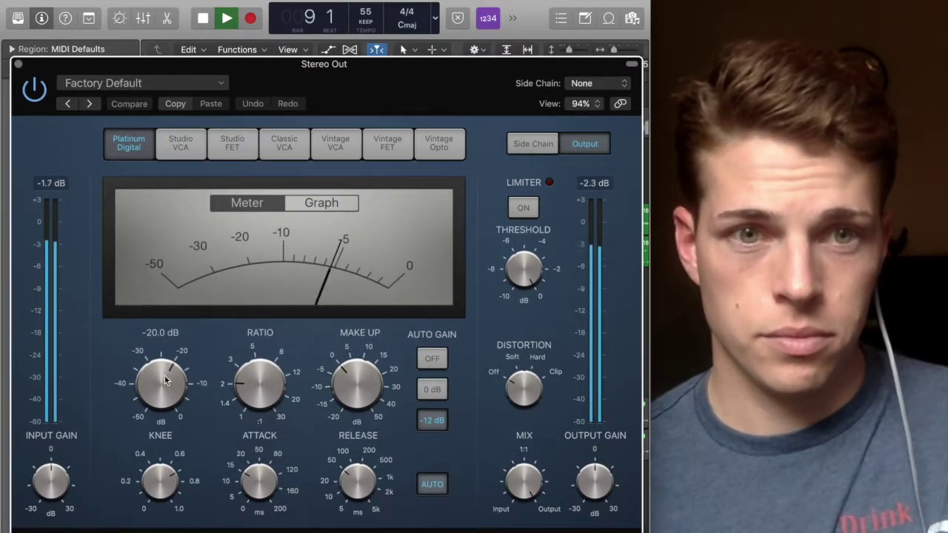
{"action": "left_click_drag", "start_coordinate": [163, 368], "coordinate": [161, 370]}
{"action": "key", "text": "space"}
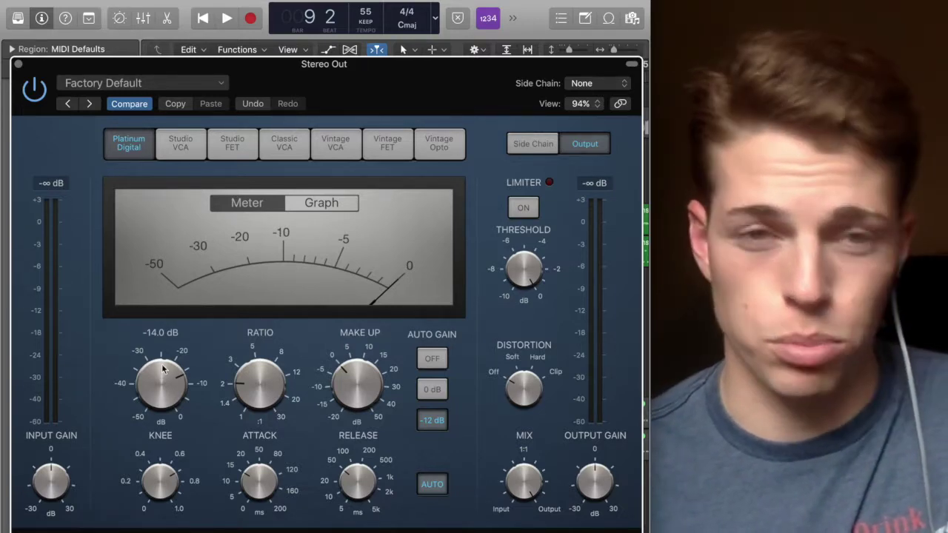
Step: Replay the mix from around bar 8 and raise the Compressor's threshold to -8.0 dB
{"action": "left_click_drag", "start_coordinate": [312, 92], "coordinate": [323, 141]}
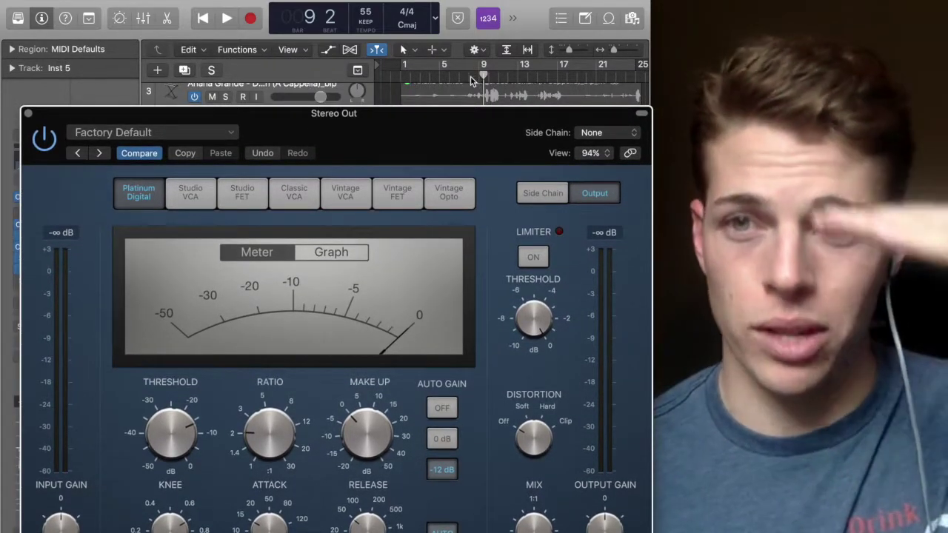
{"action": "left_click", "coordinate": [471, 76]}
{"action": "key", "text": "space"}
{"action": "left_click_drag", "start_coordinate": [447, 116], "coordinate": [415, 92]}
{"action": "mouse_move", "coordinate": [157, 404]}
{"action": "left_click_drag", "start_coordinate": [158, 403], "coordinate": [163, 384]}
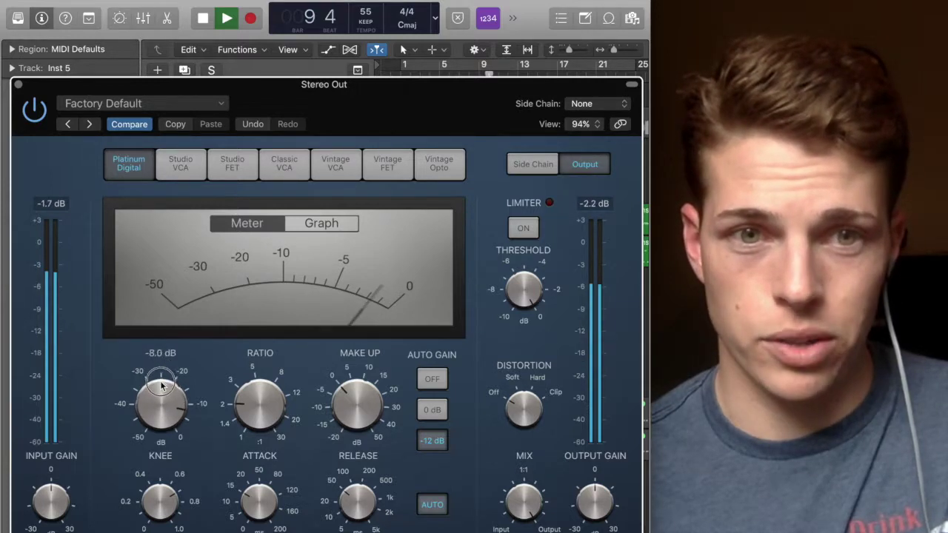
Step: Set the Compressor's ratio to 3.1:1 and its make-up gain to 1.0 dB during playback
{"action": "mouse_move", "coordinate": [254, 396]}
{"action": "left_click_drag", "start_coordinate": [255, 389], "coordinate": [255, 376]}
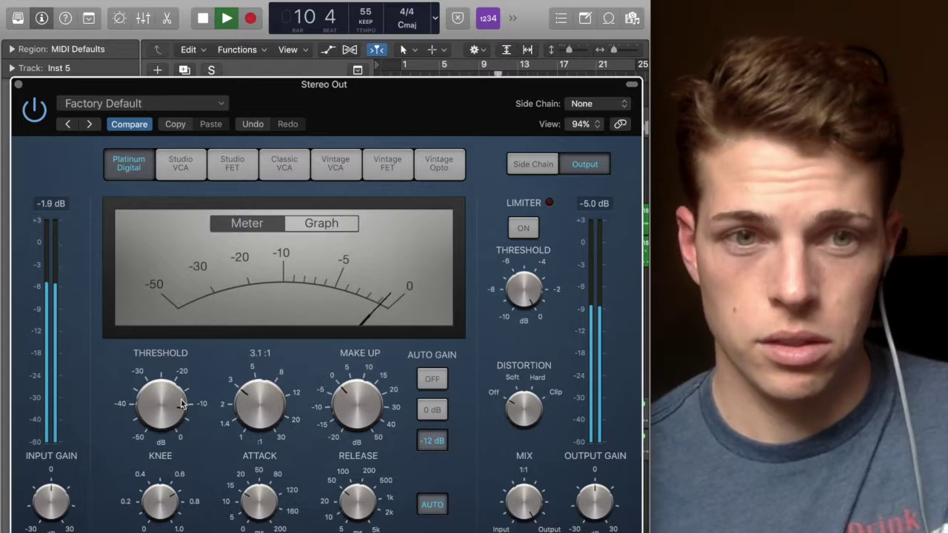
{"action": "mouse_move", "coordinate": [160, 400]}
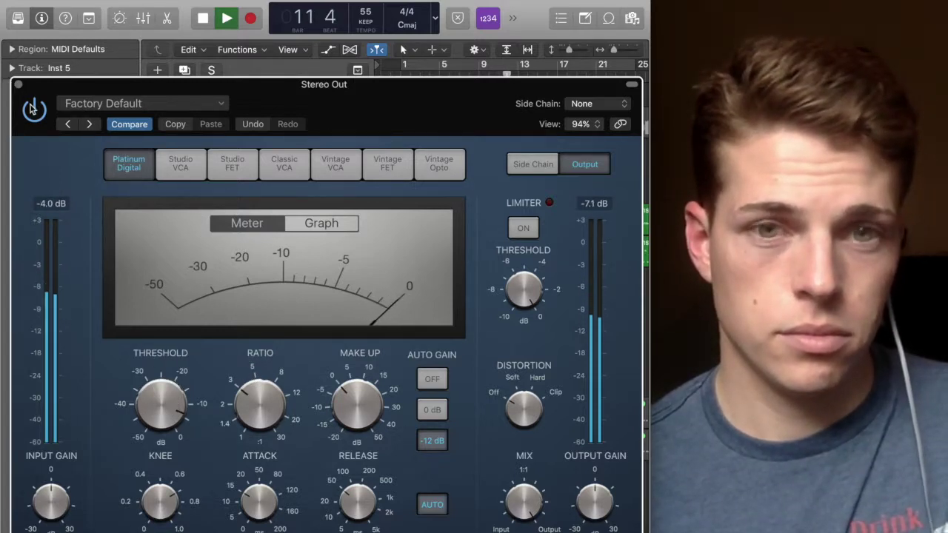
{"action": "mouse_move", "coordinate": [345, 393]}
{"action": "scroll", "coordinate": [344, 392], "scroll_direction": "up", "scroll_amount": 2}
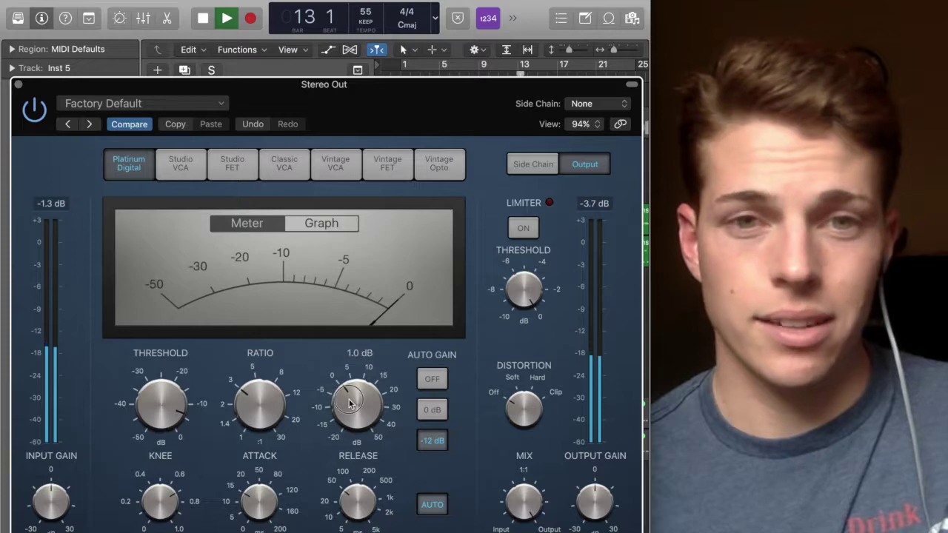
Step: Set the Compressor's make-up gain to 0.0 dB, stop playback, and close the plug-in
{"action": "scroll", "coordinate": [351, 406], "scroll_direction": "down", "scroll_amount": 2}
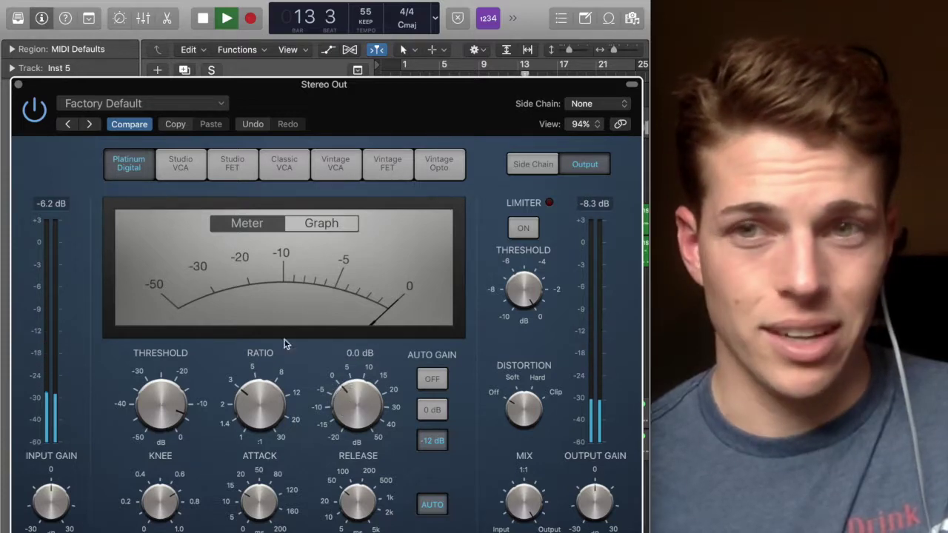
{"action": "key", "text": "space"}
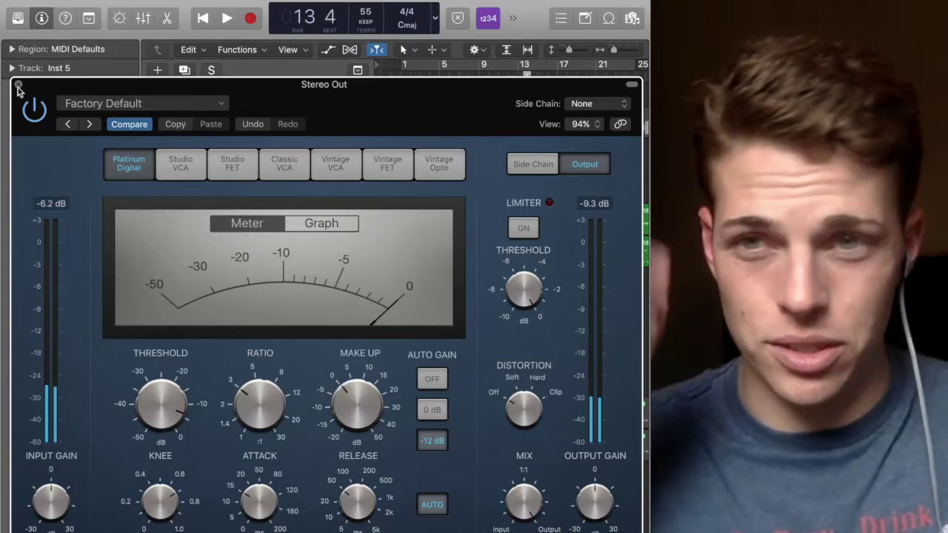
{"action": "left_click", "coordinate": [17, 84]}
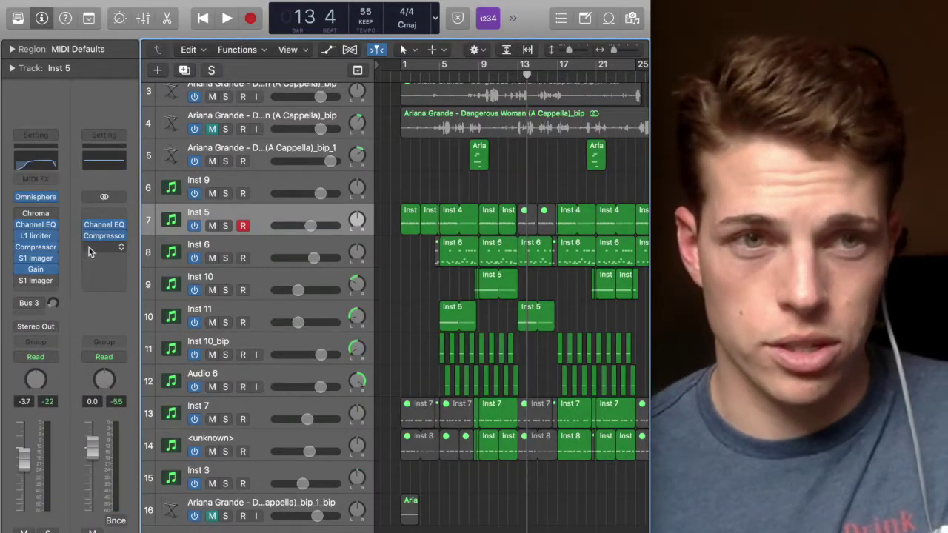
Step: Insert the Dynamics Limiter below the Compressor on the Stereo Out channel
{"action": "left_click", "coordinate": [89, 249]}
{"action": "mouse_move", "coordinate": [91, 489]}
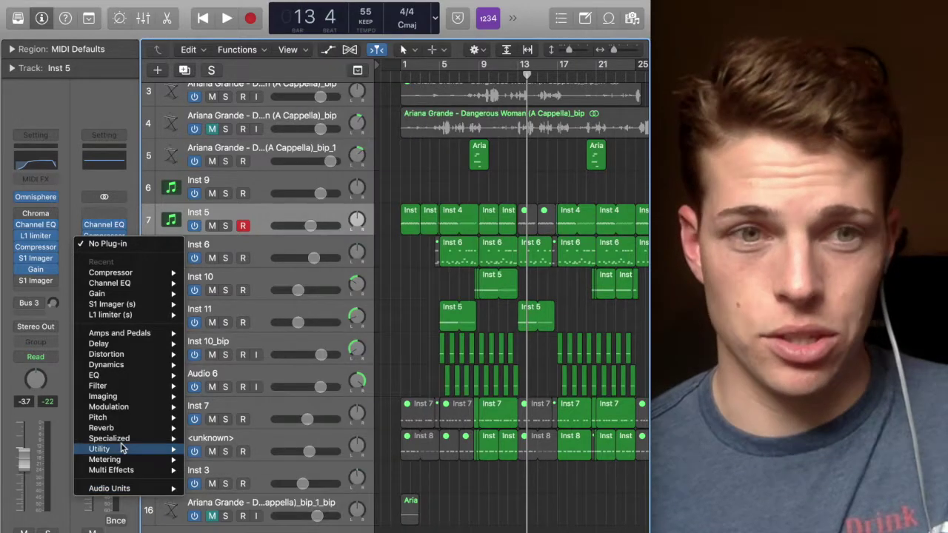
{"action": "mouse_move", "coordinate": [113, 398]}
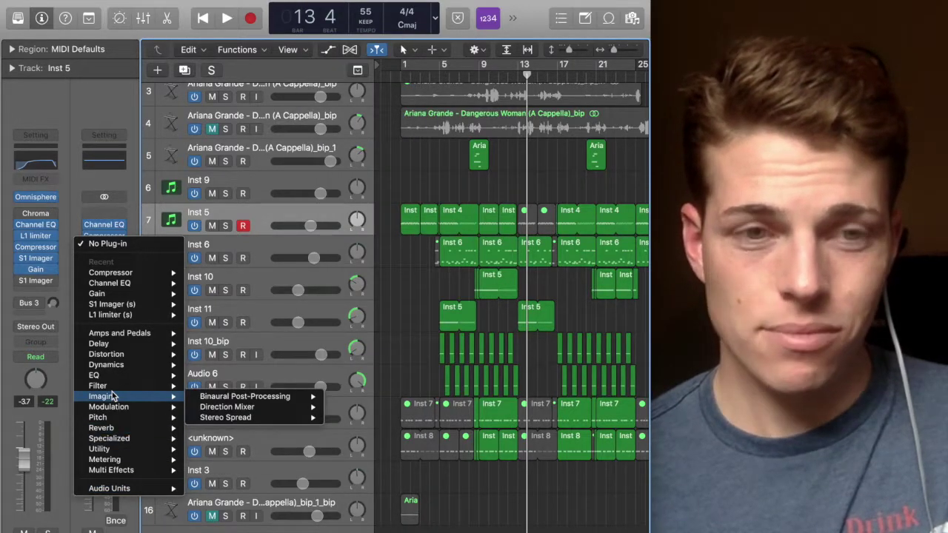
{"action": "mouse_move", "coordinate": [112, 369]}
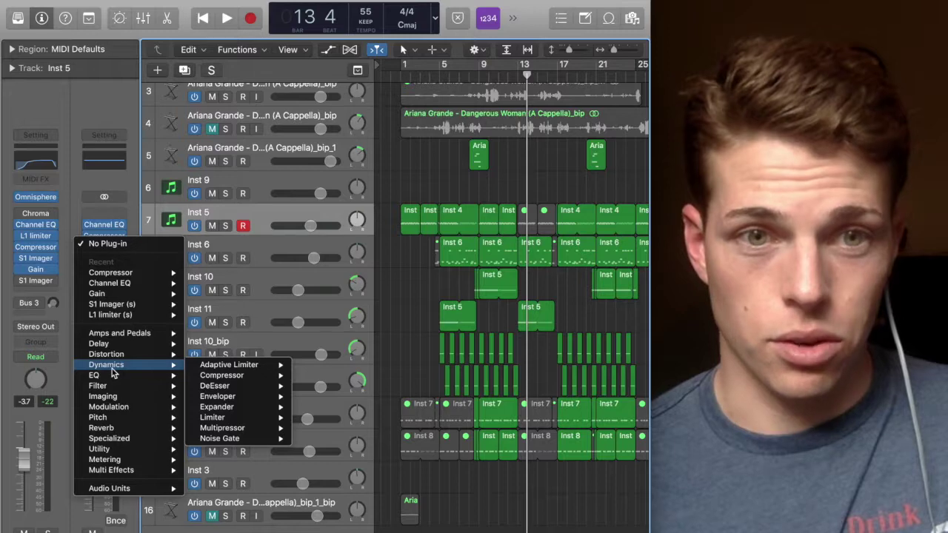
{"action": "left_click", "coordinate": [244, 419]}
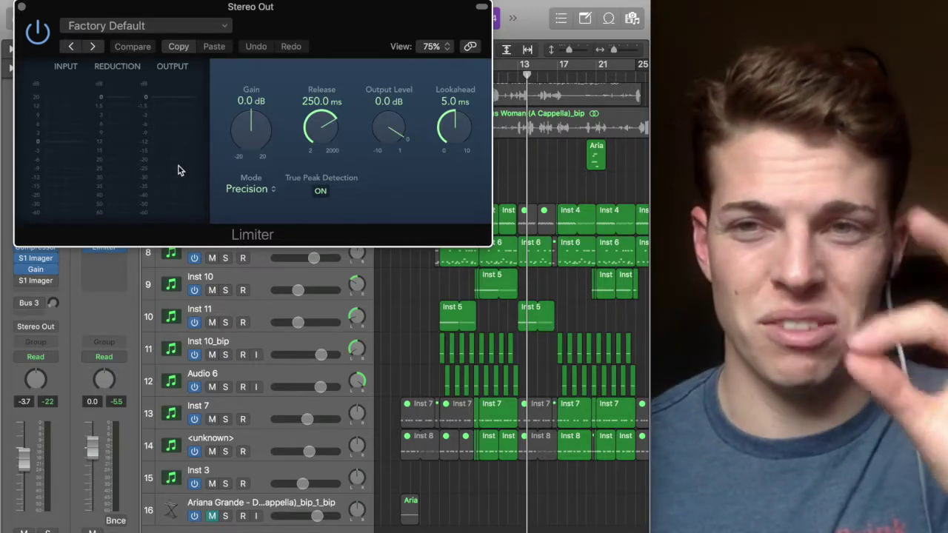
Step: Play the mix from around bar 11 and adjust the Limiter's lookahead, release and output level
{"action": "left_click", "coordinate": [503, 74]}
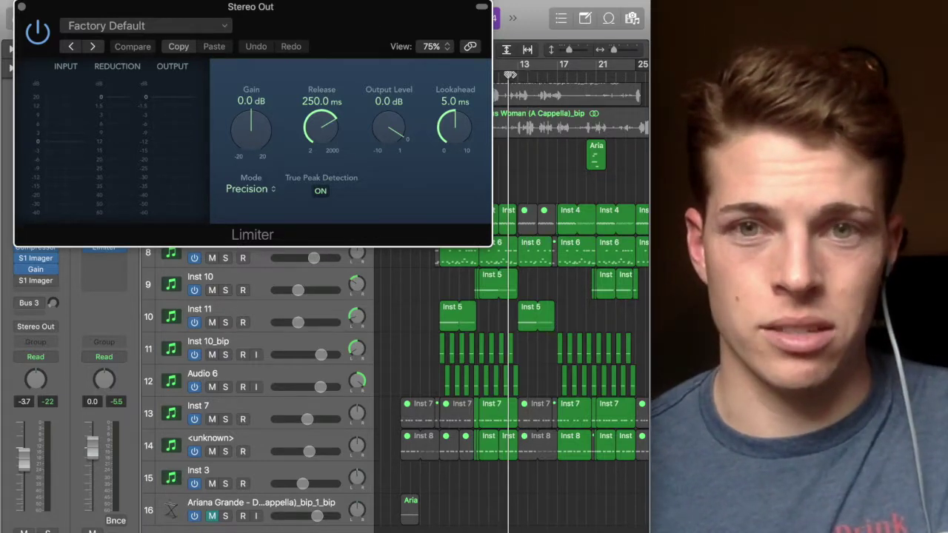
{"action": "key", "text": "space"}
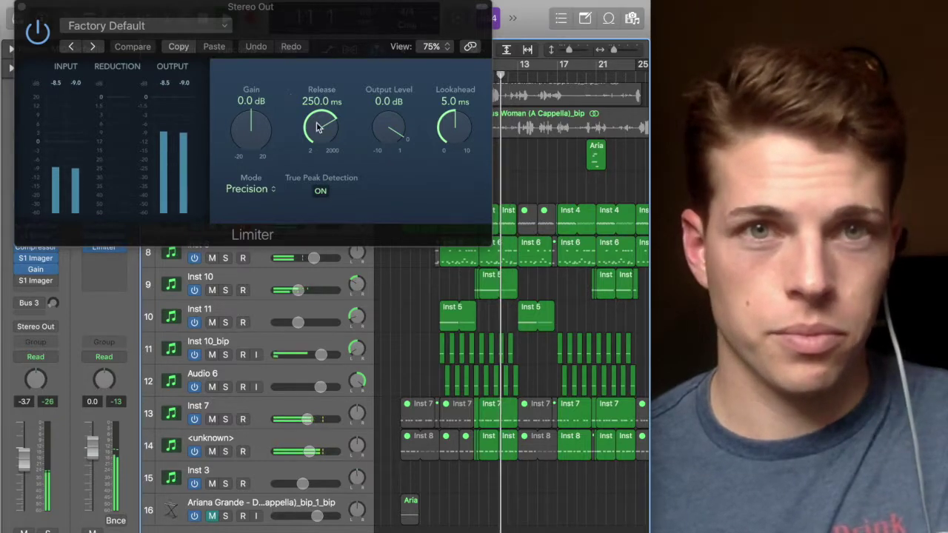
{"action": "mouse_move", "coordinate": [451, 130]}
{"action": "left_mouse_down"}
{"action": "mouse_move", "coordinate": [451, 139]}
{"action": "mouse_move", "coordinate": [452, 127]}
{"action": "left_mouse_up"}
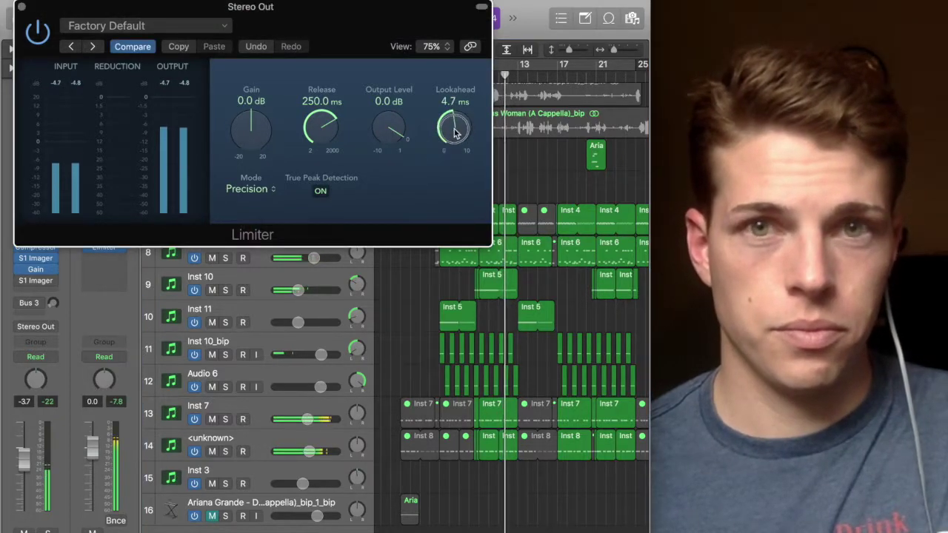
{"action": "left_click_drag", "start_coordinate": [319, 130], "coordinate": [321, 186]}
{"action": "left_click_drag", "start_coordinate": [386, 145], "coordinate": [403, 197]}
Step: Load the Limiter's For Classical Music preset after trying For Vocals, and set its gain to +3.0 dB
{"action": "left_click", "coordinate": [92, 46]}
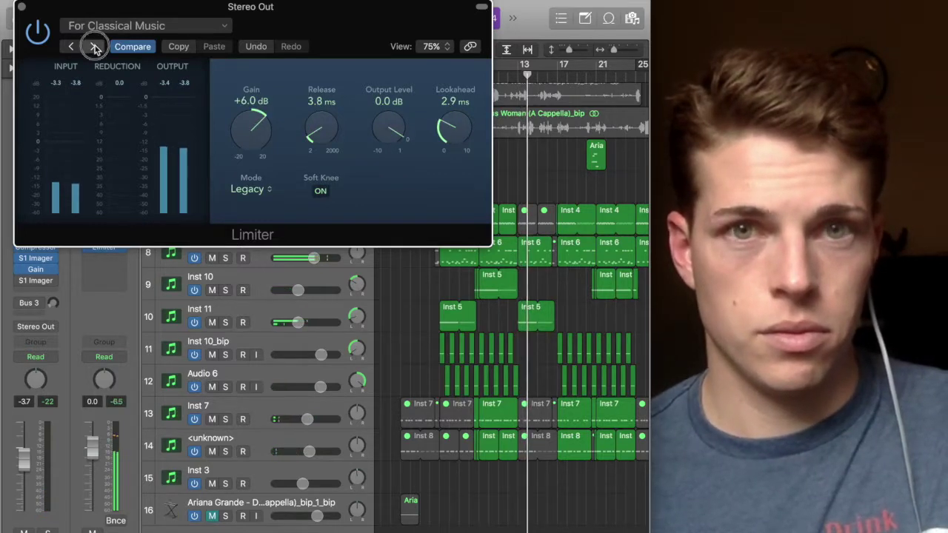
{"action": "left_click", "coordinate": [95, 46]}
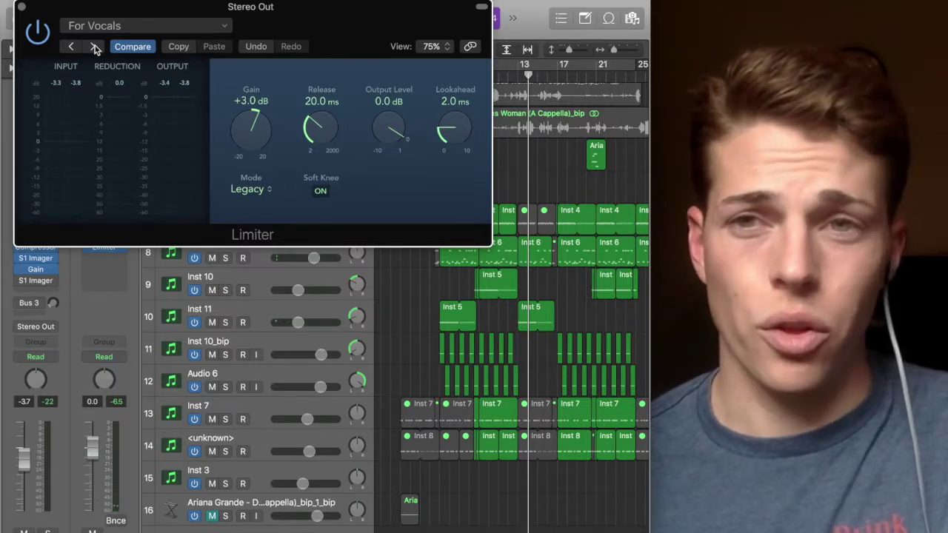
{"action": "left_click", "coordinate": [95, 46]}
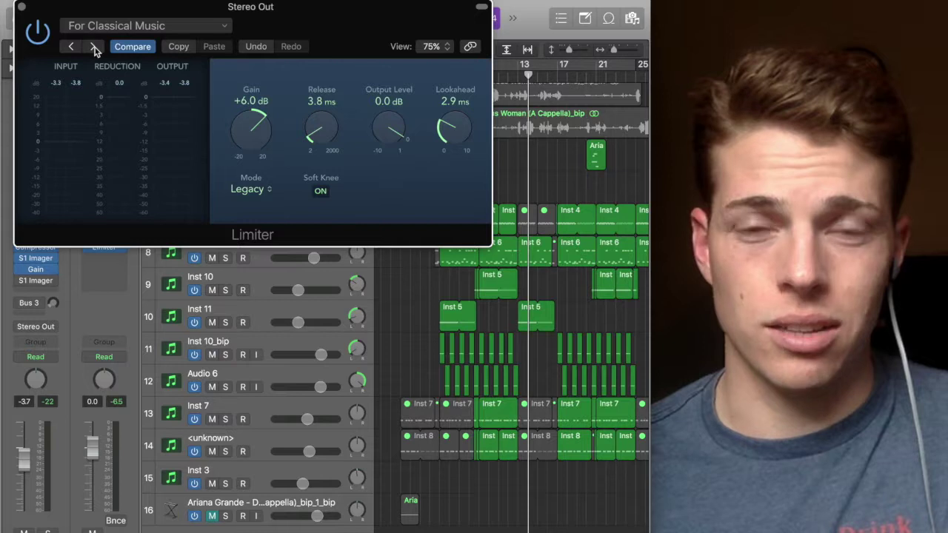
{"action": "left_click", "coordinate": [231, 125]}
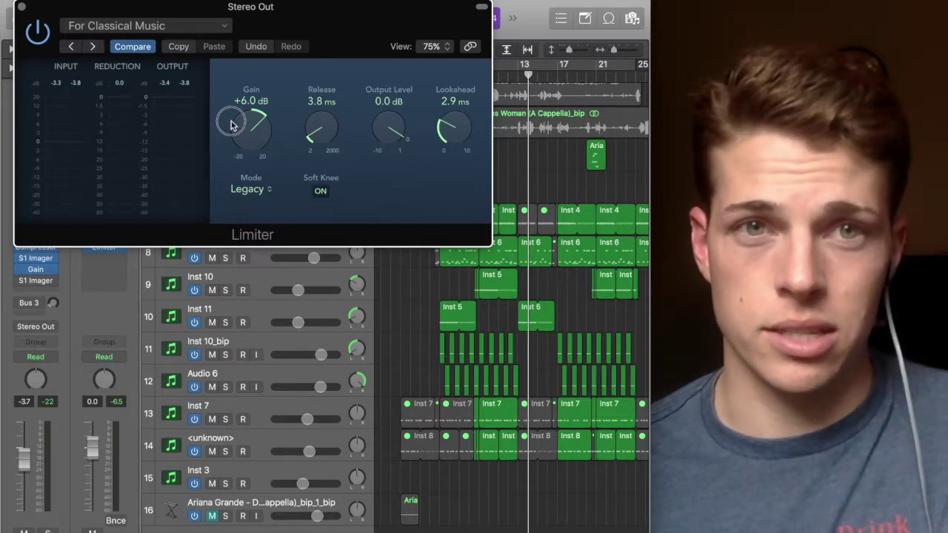
{"action": "left_click_drag", "start_coordinate": [247, 132], "coordinate": [247, 142]}
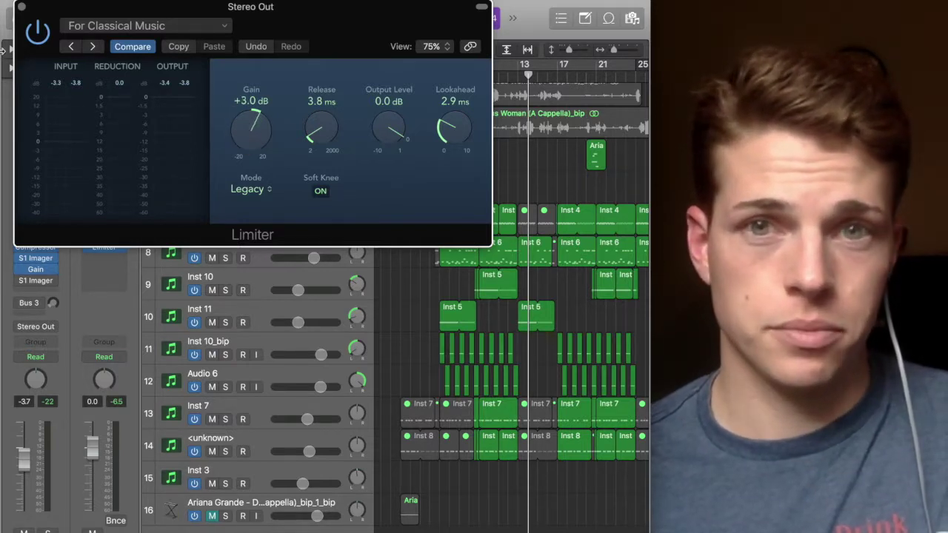
Step: Replay the mix from around bar 11 to hear the Limiter, and remove the Limiter from the Stereo Out
{"action": "double_click", "coordinate": [501, 80]}
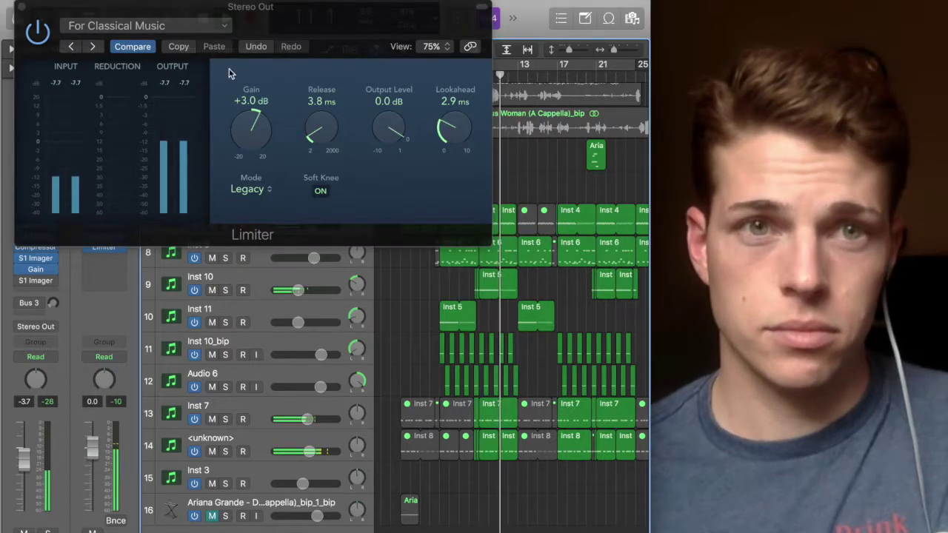
{"action": "left_click", "coordinate": [21, 8]}
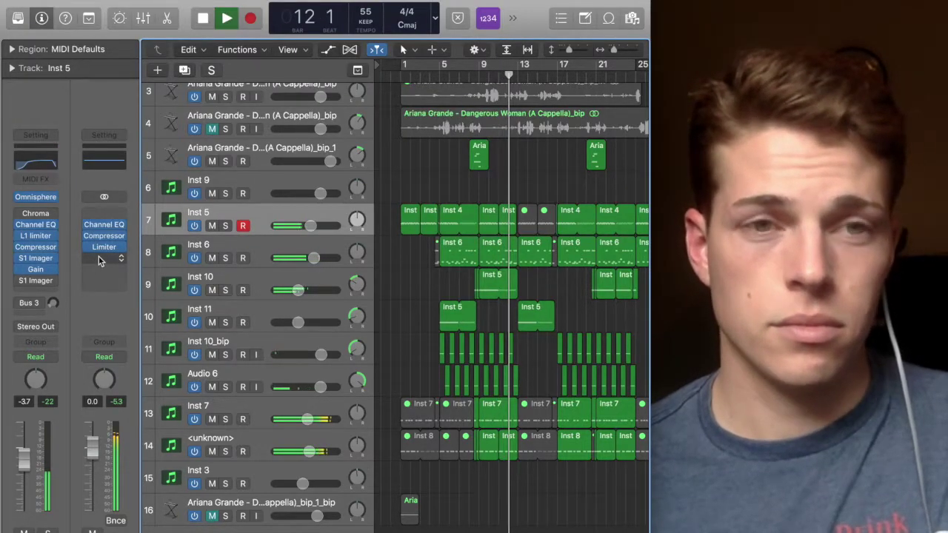
{"action": "key", "text": "space"}
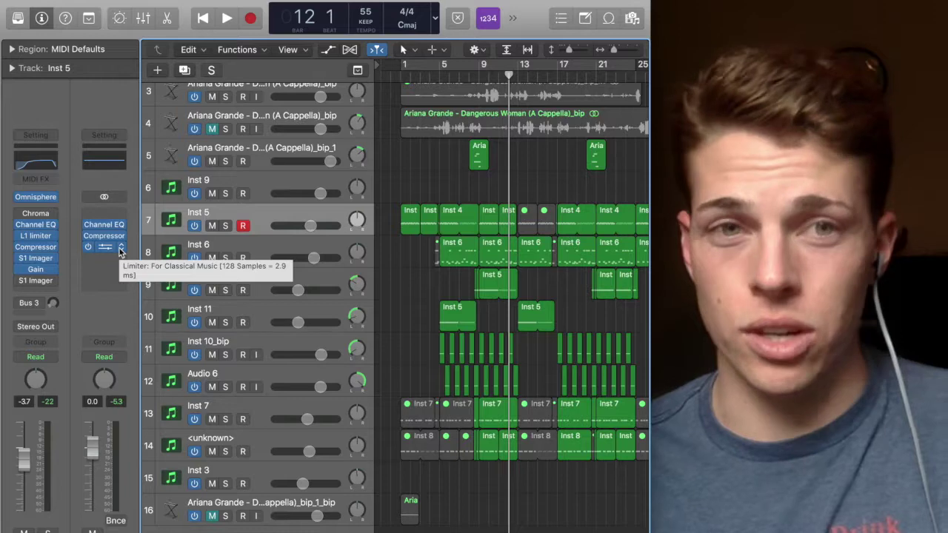
{"action": "left_click", "coordinate": [120, 249]}
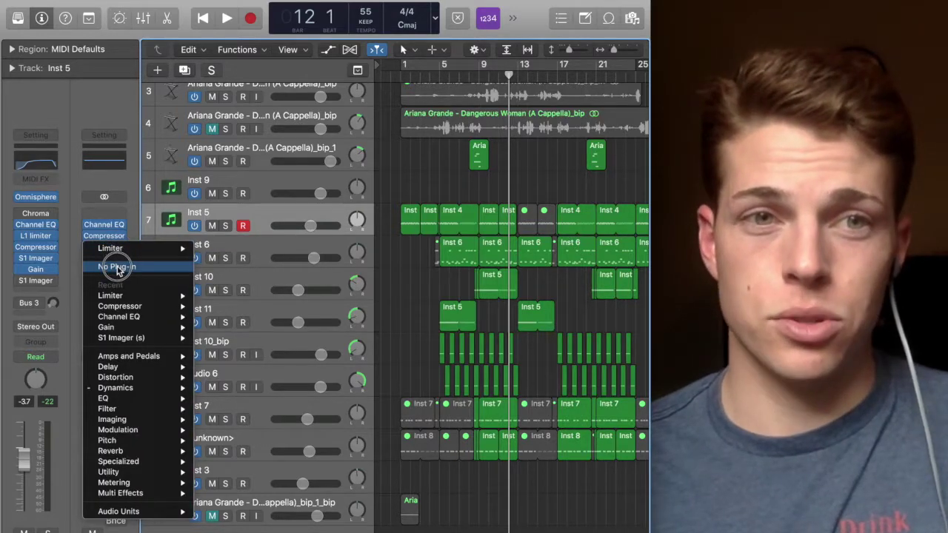
{"action": "left_click", "coordinate": [117, 266]}
{"action": "left_click", "coordinate": [113, 258]}
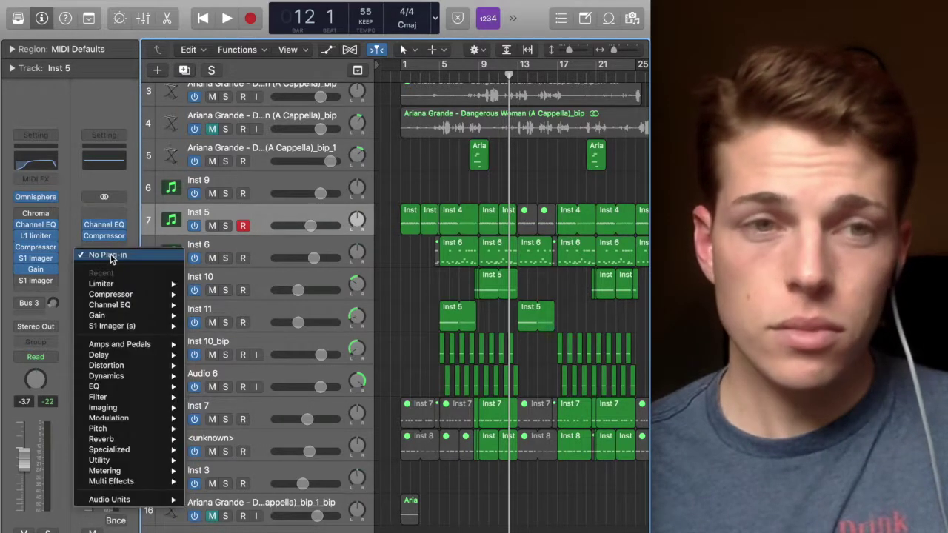
{"action": "mouse_move", "coordinate": [108, 501]}
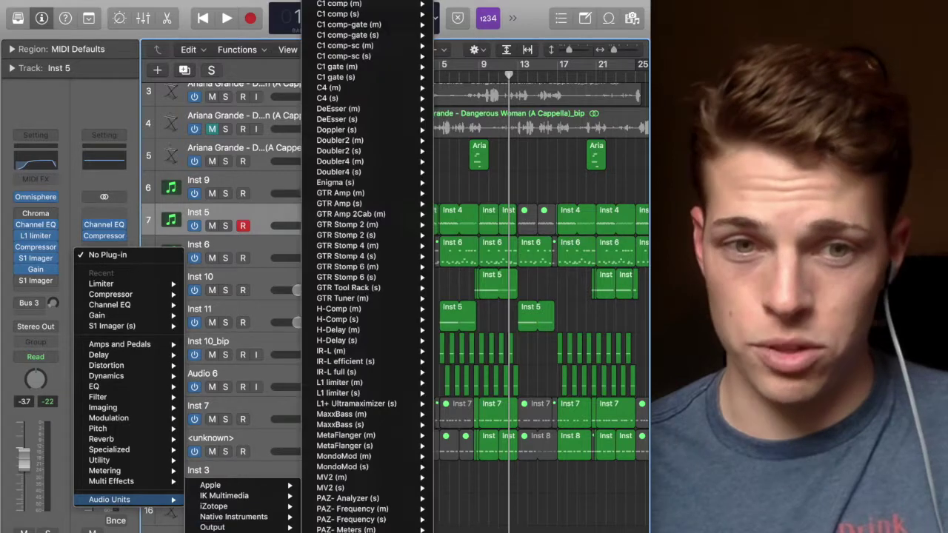
{"action": "left_click", "coordinate": [74, 171]}
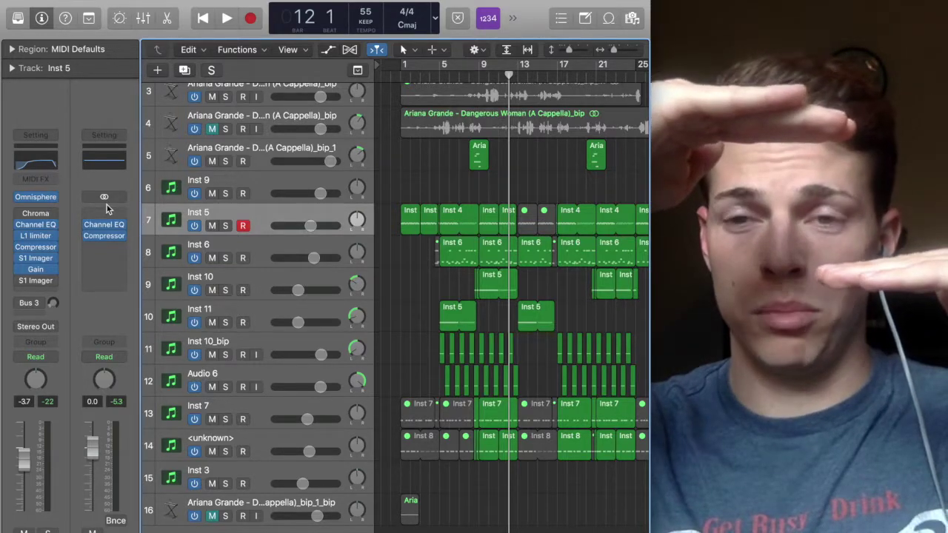
{"action": "mouse_move", "coordinate": [106, 231]}
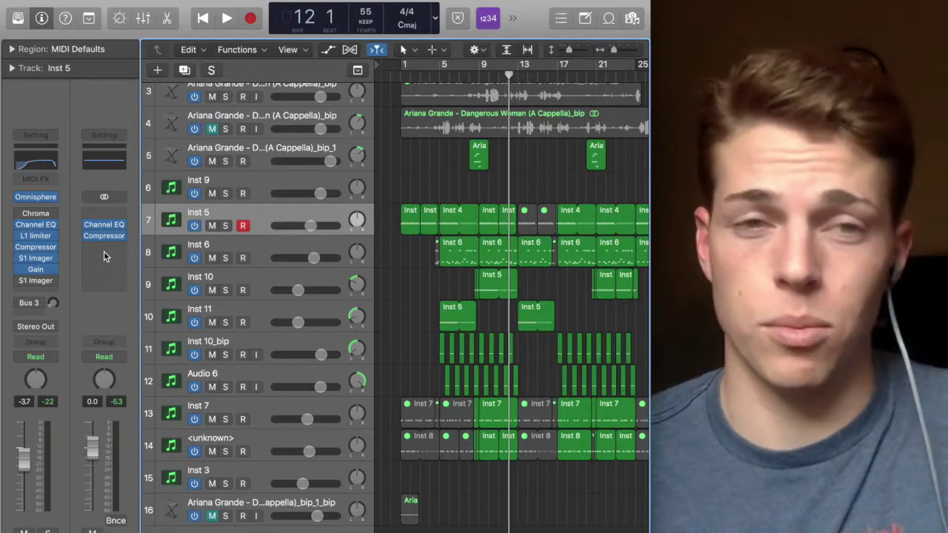
{"action": "left_click", "coordinate": [104, 252]}
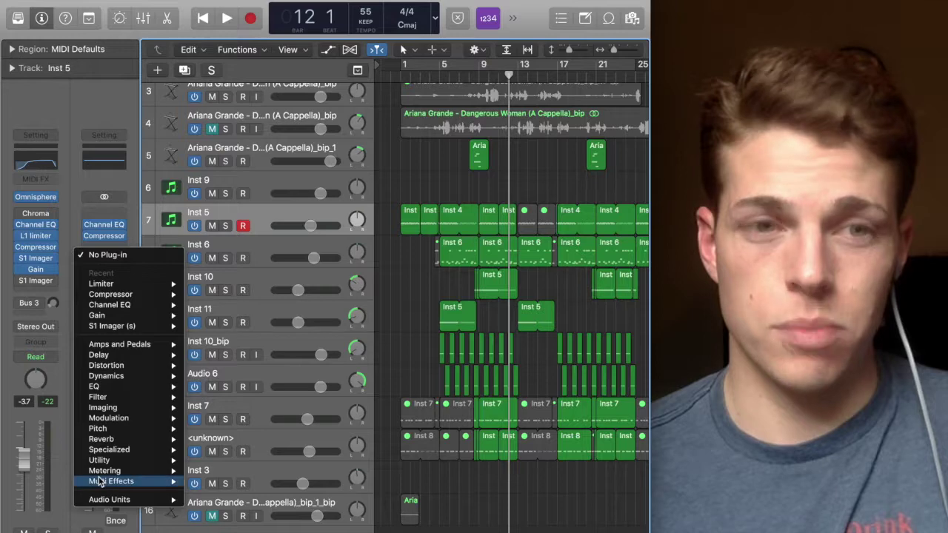
{"action": "mouse_move", "coordinate": [97, 429]}
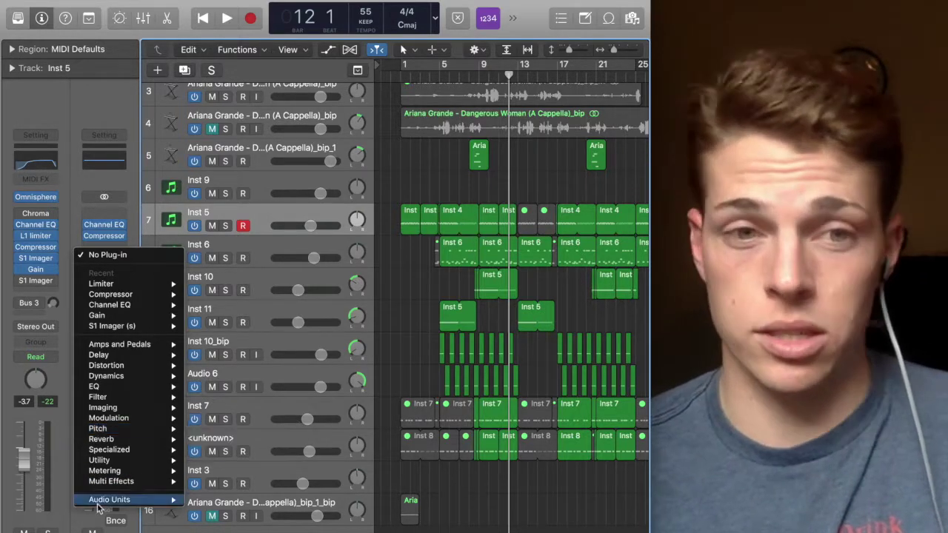
{"action": "mouse_move", "coordinate": [106, 379]}
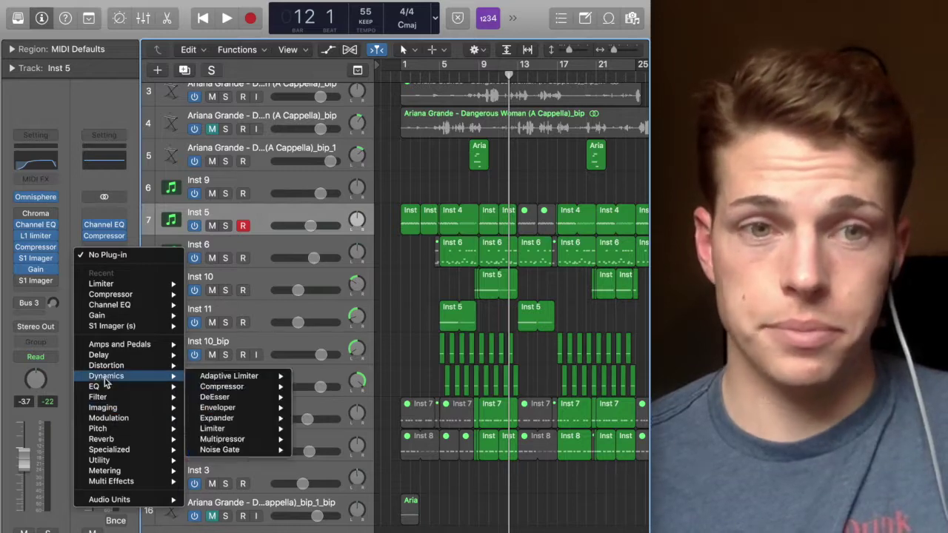
{"action": "left_click", "coordinate": [122, 187]}
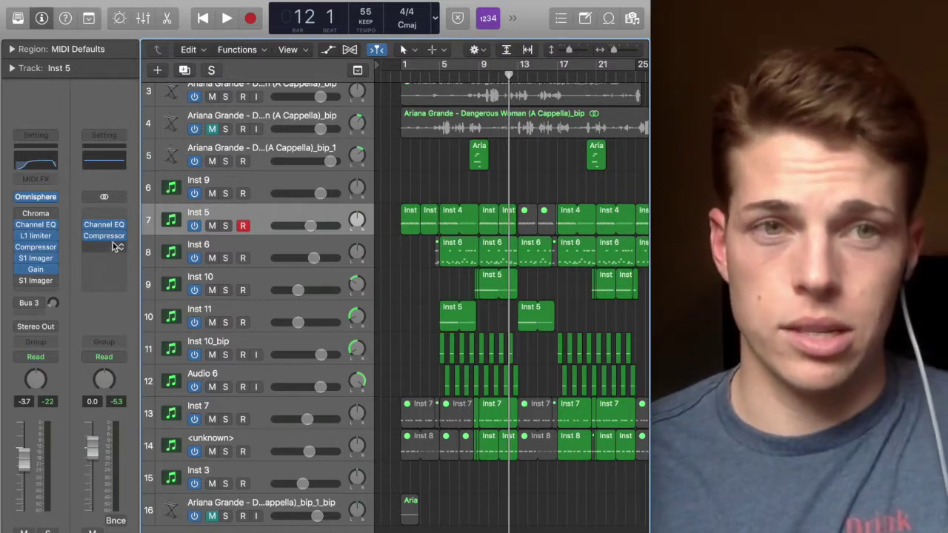
{"action": "left_click", "coordinate": [103, 258]}
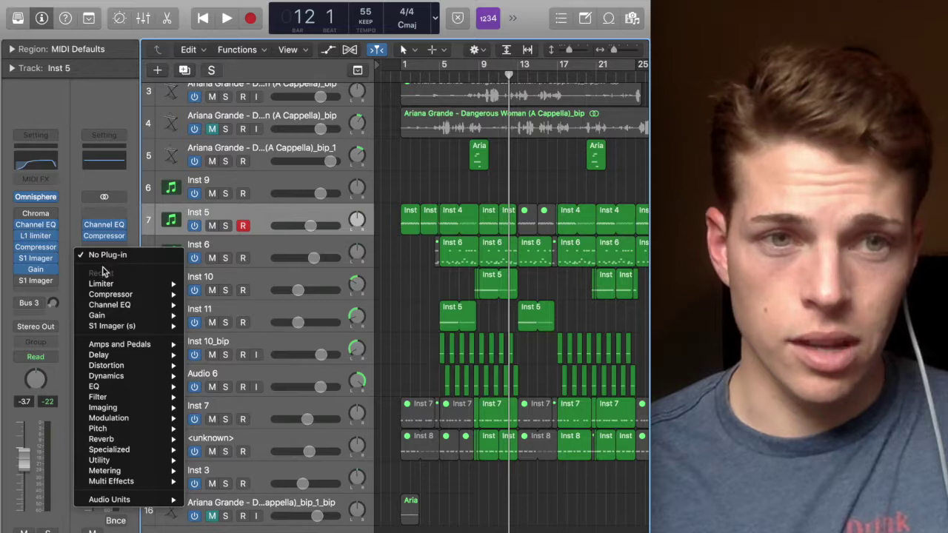
{"action": "left_click", "coordinate": [131, 224]}
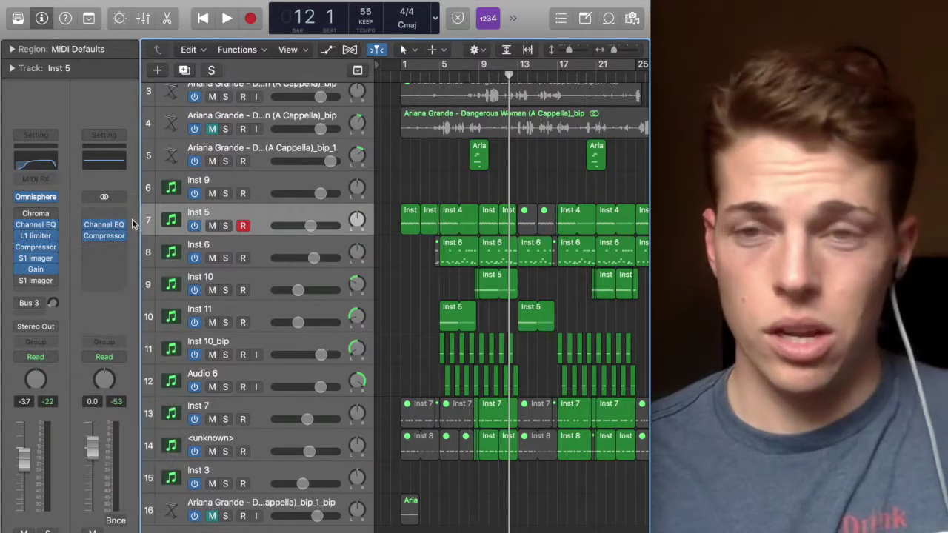